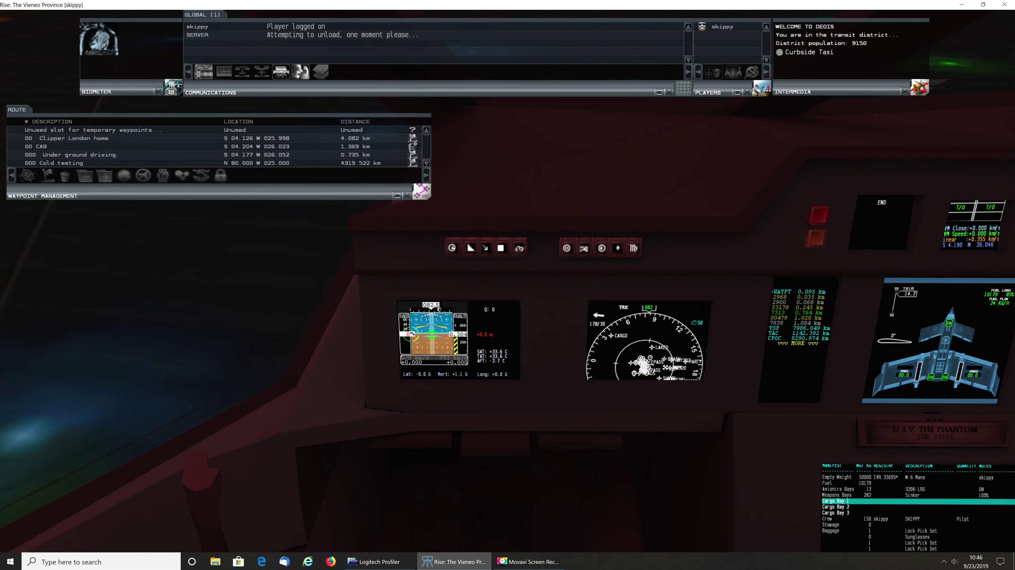
Bring the Logitech Profiler window up over the Rise cockpit view from the taskbar
{"action": "left_click", "coordinate": [373, 562]}
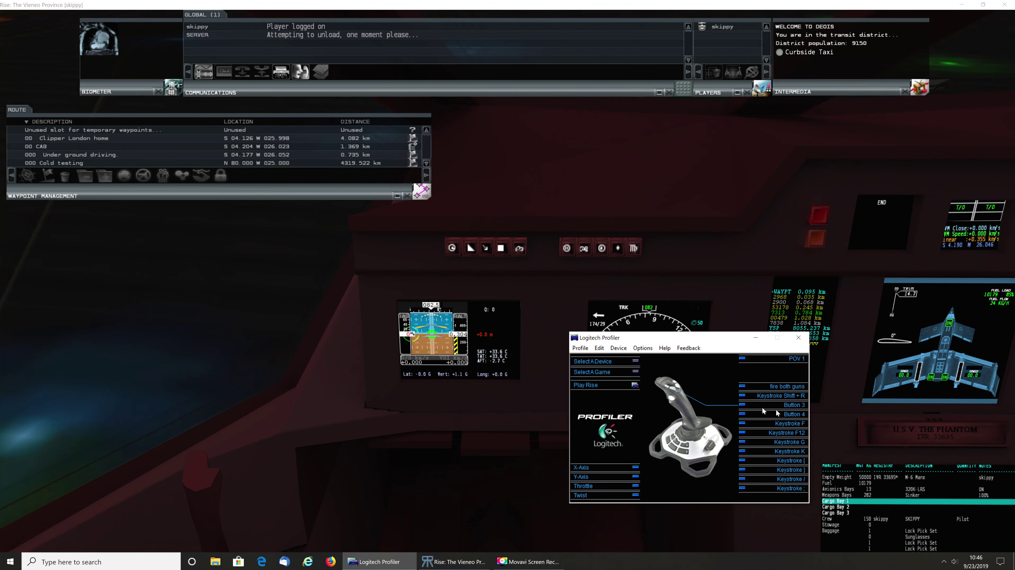
Launch the On-Screen Keyboard through a 'ke' search and move it up above the Profiler
{"action": "left_click", "coordinate": [123, 556]}
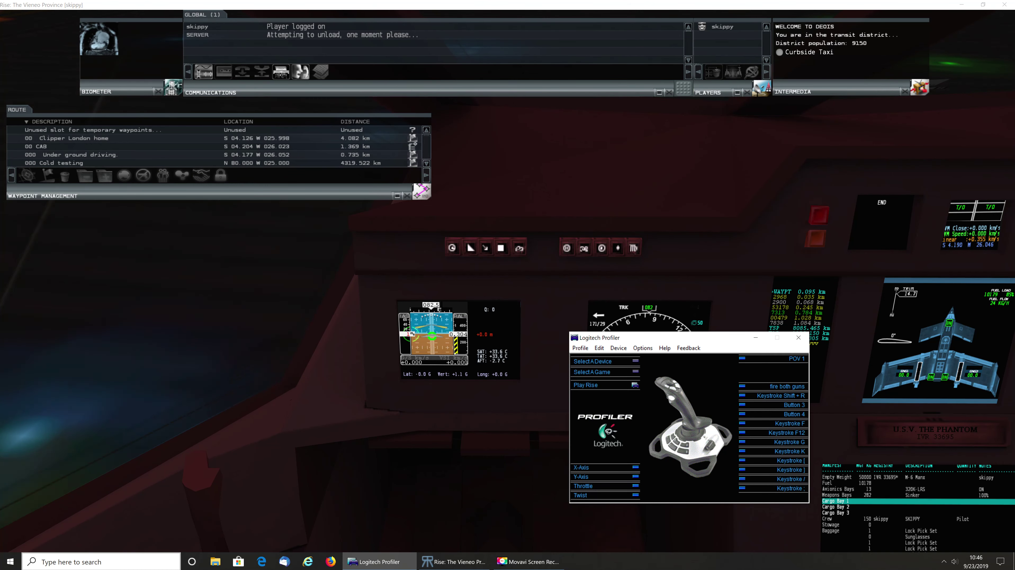
{"action": "left_click", "coordinate": [122, 563]}
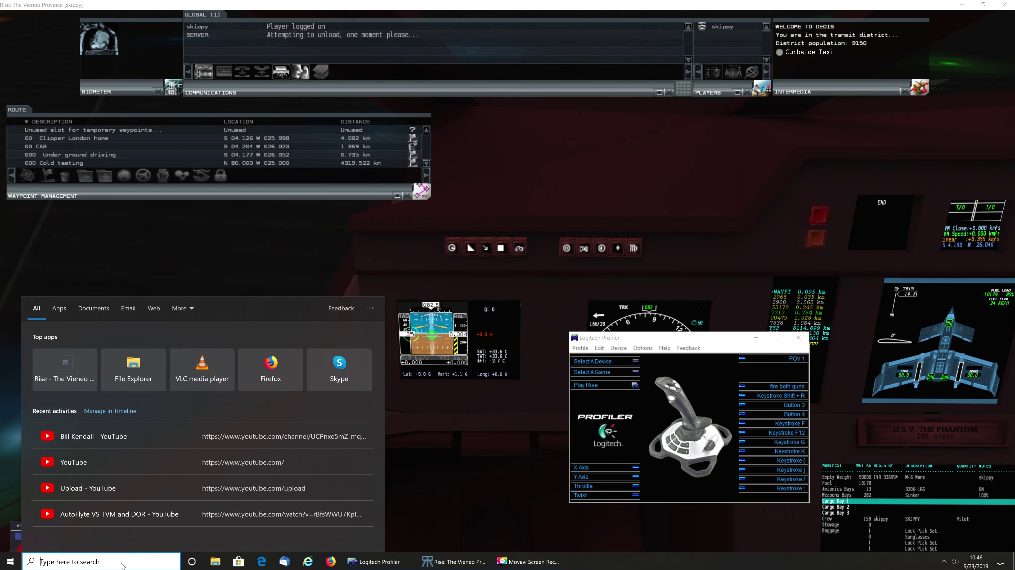
{"action": "type", "text": "ke"}
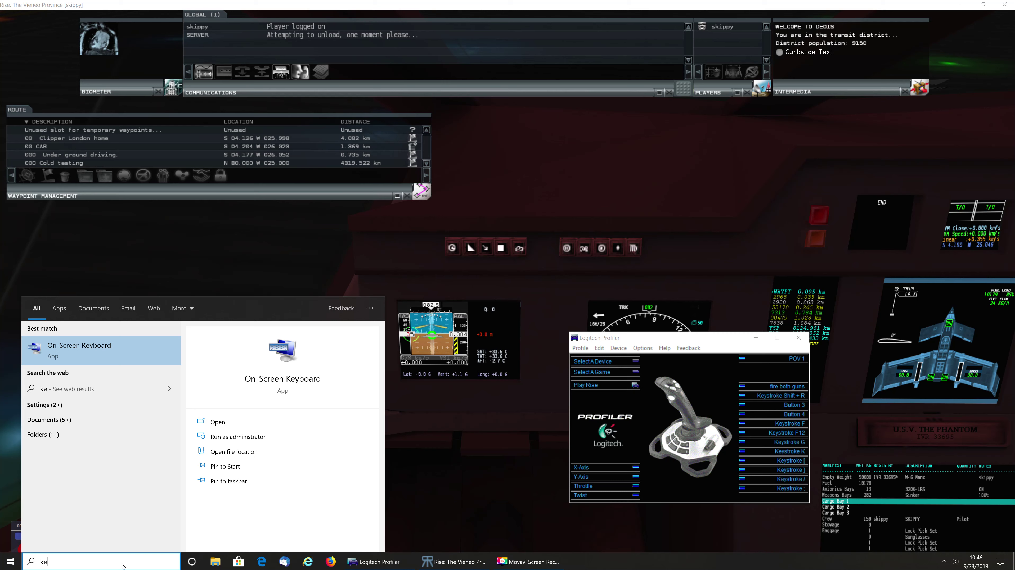
{"action": "left_click", "coordinate": [98, 354]}
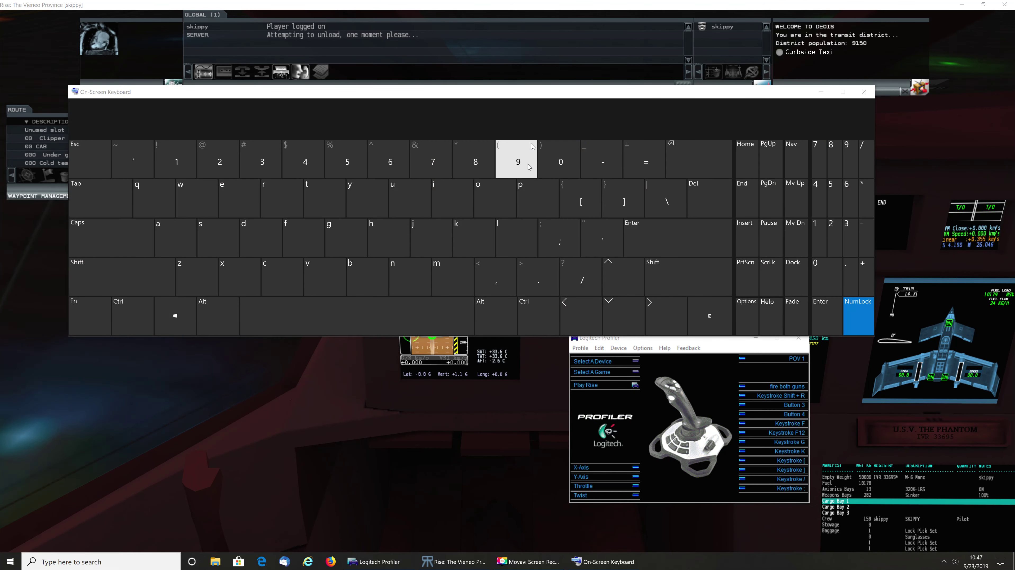
{"action": "left_click", "coordinate": [156, 89]}
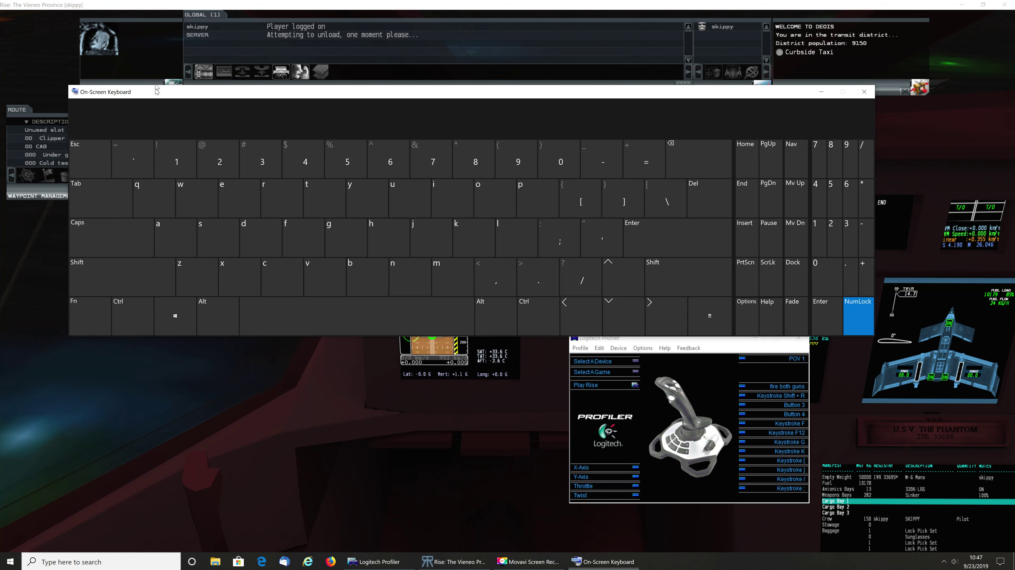
{"action": "left_click_drag", "start_coordinate": [156, 89], "coordinate": [154, 67]}
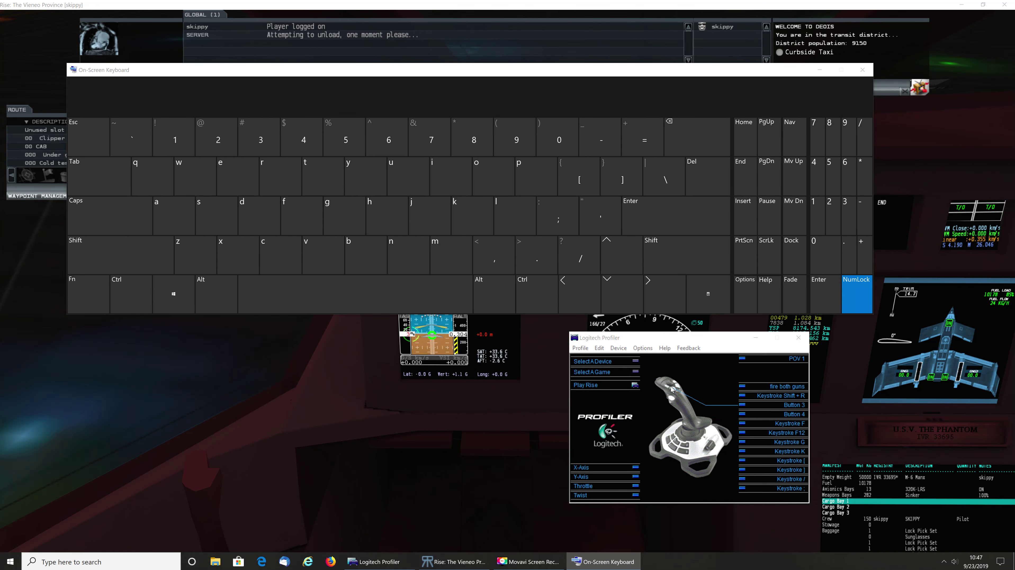
Create a 'Shift up' command on Button 3 that sends the keypad asterisk (Num *)
{"action": "right_click", "coordinate": [779, 404]}
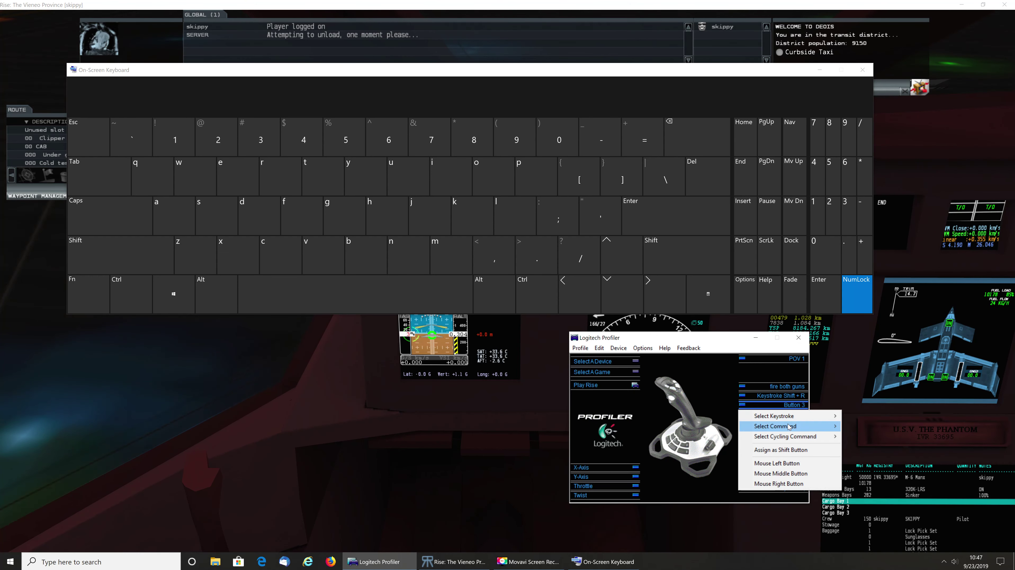
{"action": "mouse_move", "coordinate": [789, 427]}
{"action": "left_click", "coordinate": [869, 428]}
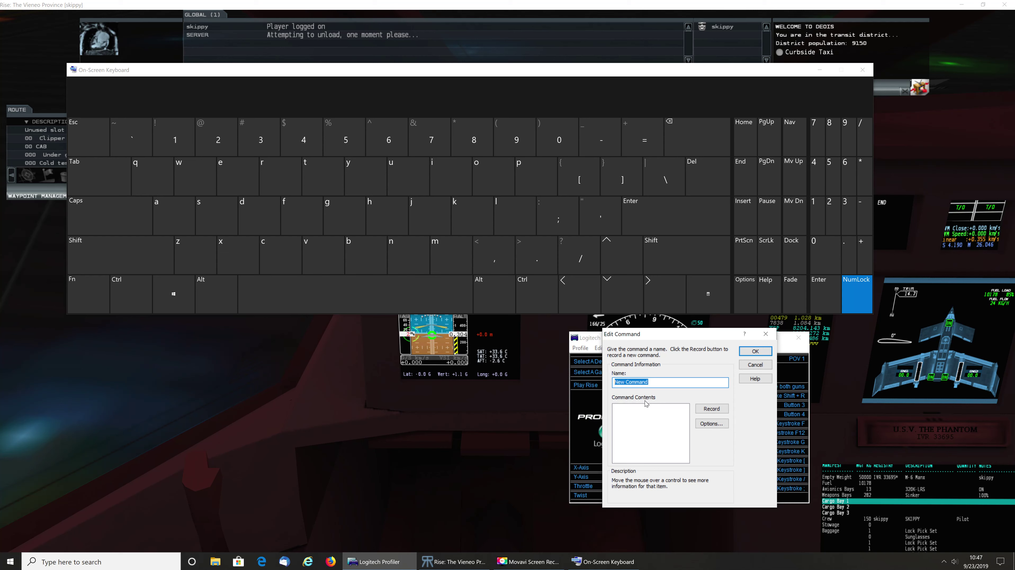
{"action": "type", "text": "Shift up"}
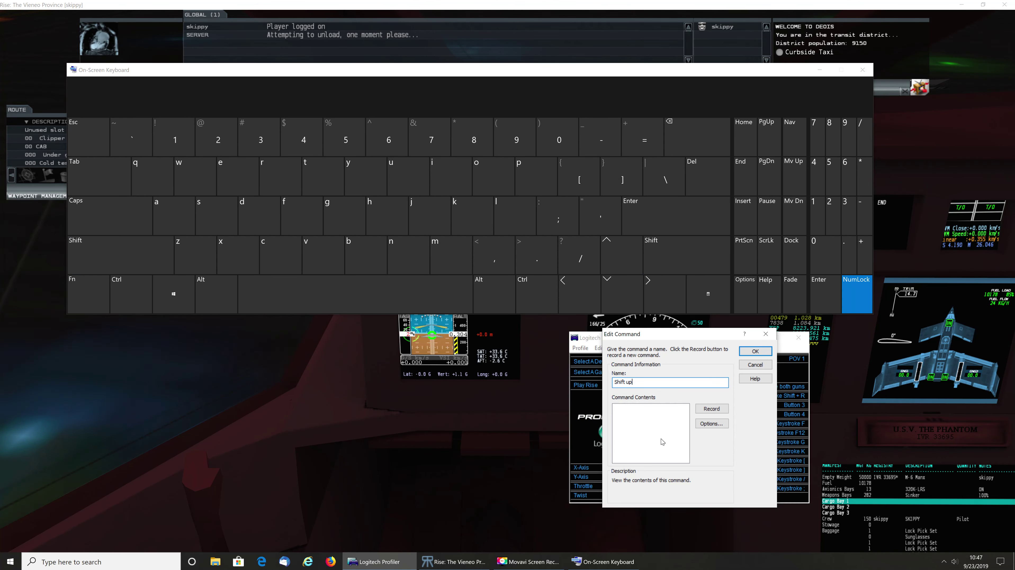
{"action": "left_click", "coordinate": [720, 408]}
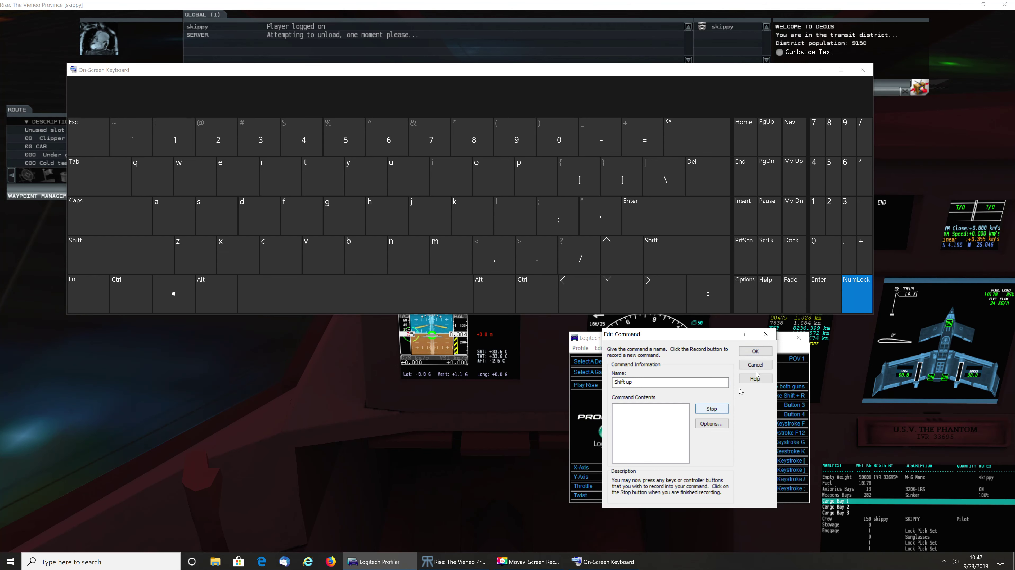
{"action": "left_click", "coordinate": [865, 170]}
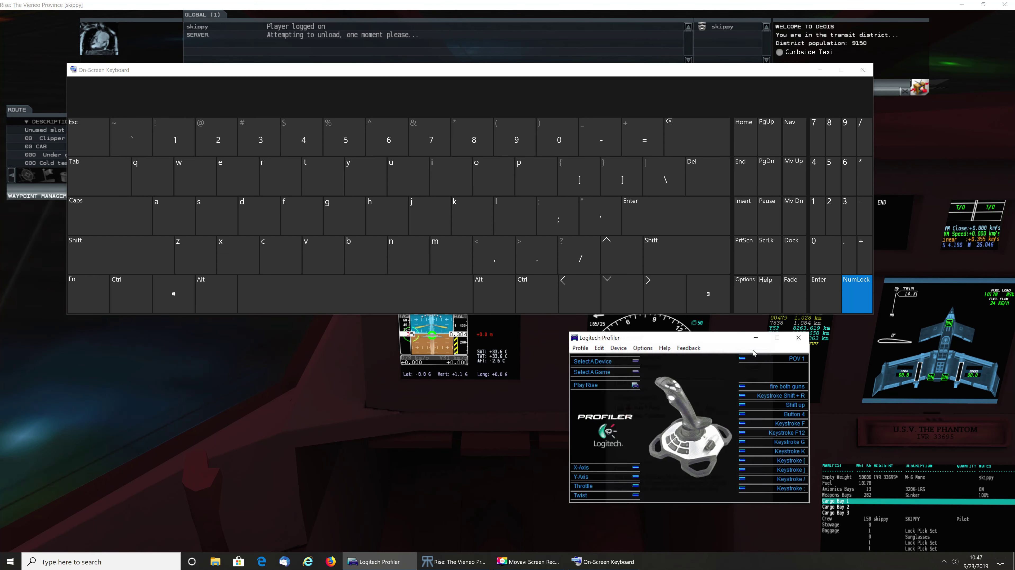
{"action": "left_click", "coordinate": [755, 351]}
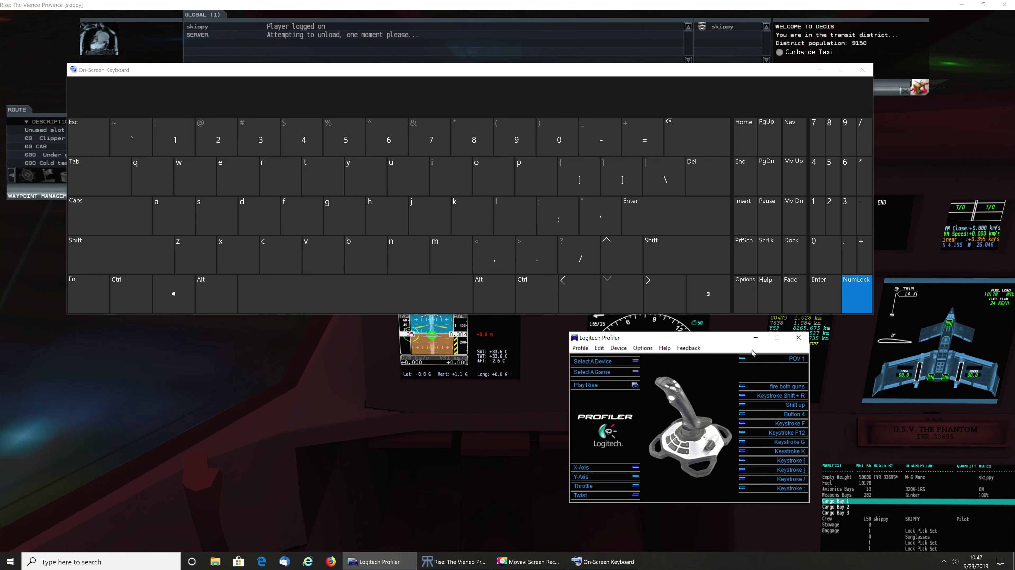
Assign a newly recorded 'shift down' command to joystick Button 4
{"action": "left_click", "coordinate": [775, 416]}
{"action": "mouse_move", "coordinate": [775, 436]}
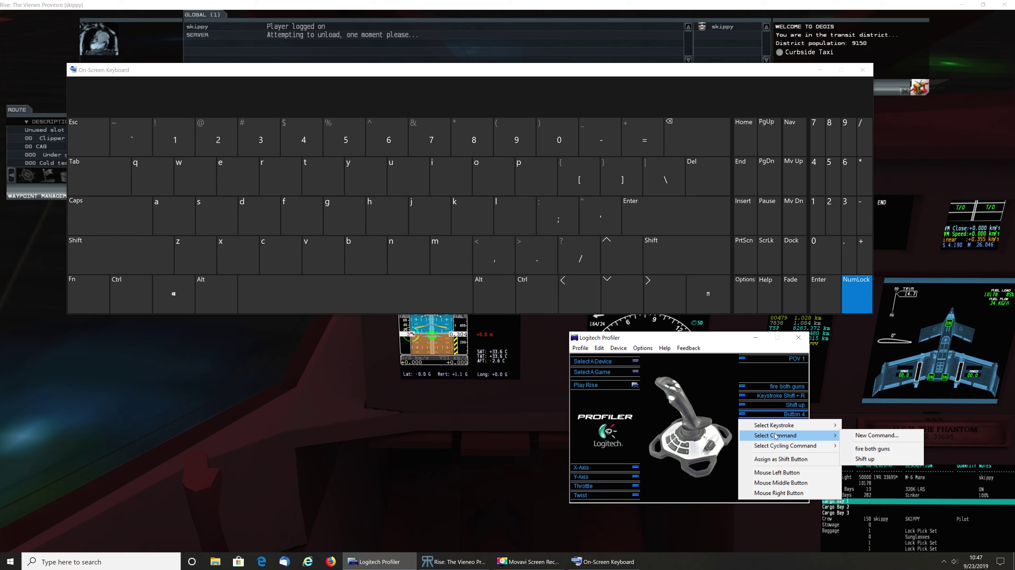
{"action": "left_click", "coordinate": [876, 436]}
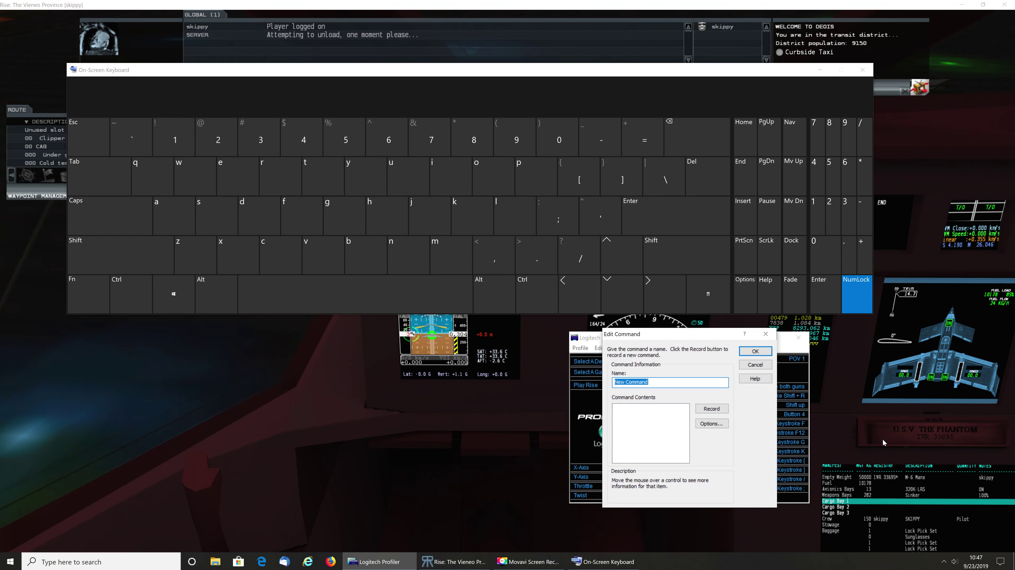
{"action": "type", "text": "shi"}
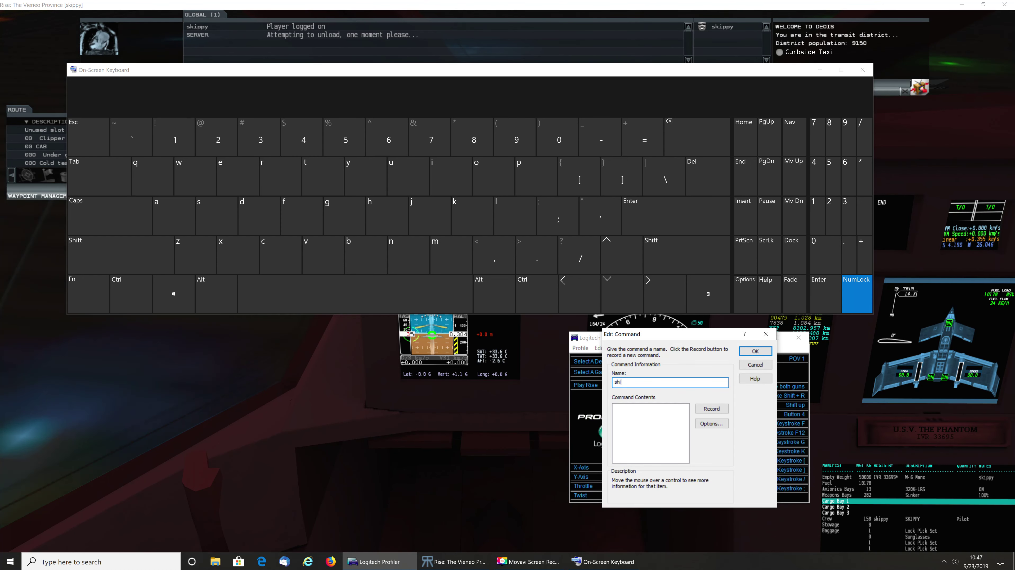
{"action": "type", "text": "ft down"}
{"action": "left_click", "coordinate": [755, 351]}
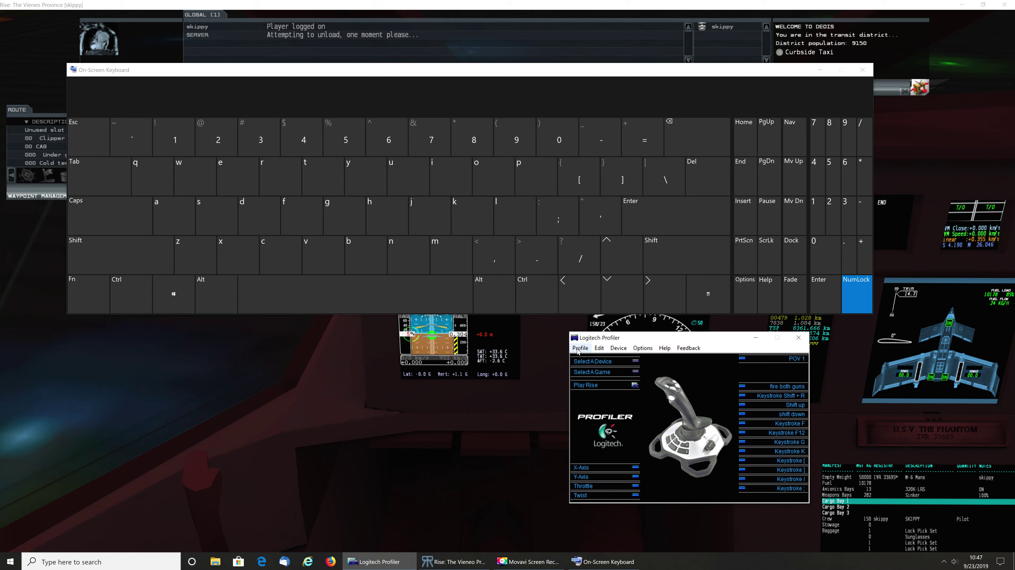
Browse the Profile, Edit and Device menus, then close Logitech Profiler
{"action": "left_click", "coordinate": [580, 348]}
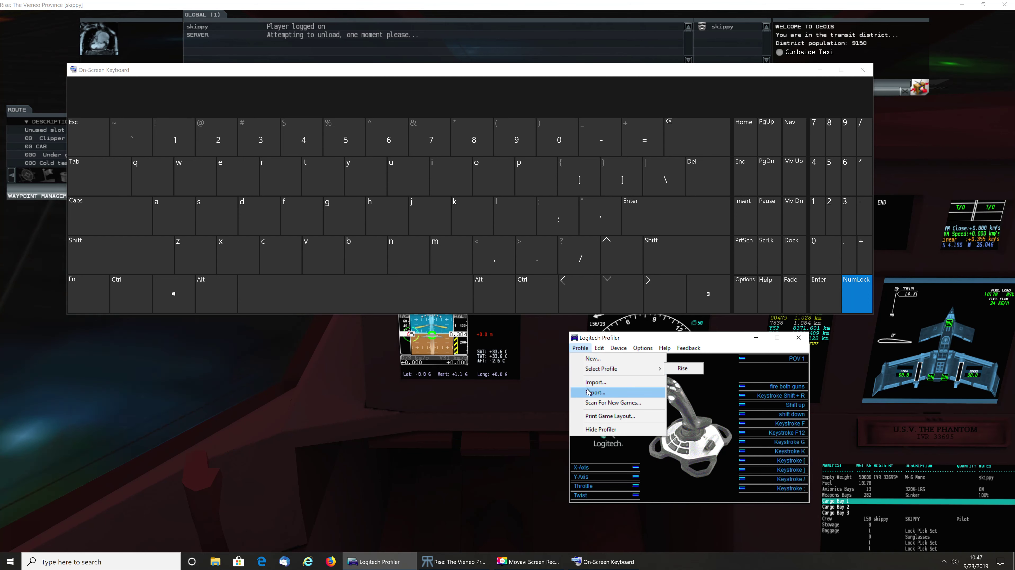
{"action": "mouse_move", "coordinate": [597, 369]}
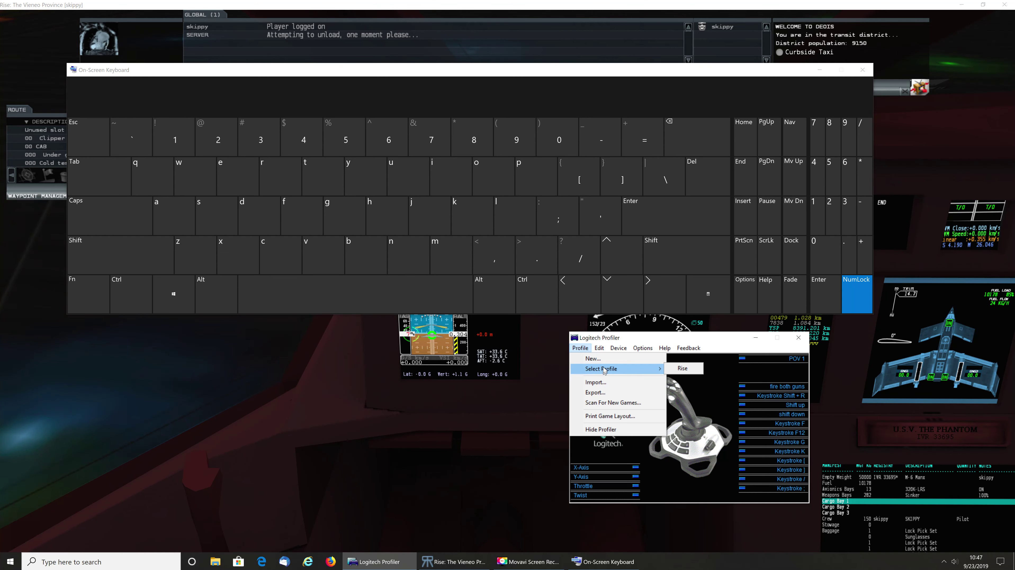
{"action": "mouse_move", "coordinate": [599, 349]}
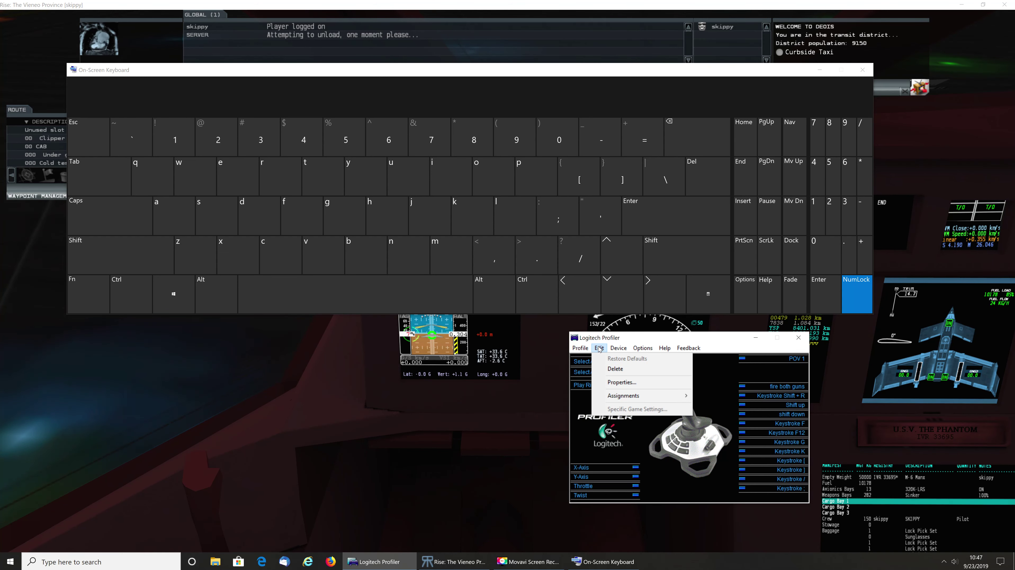
{"action": "left_click", "coordinate": [798, 339]}
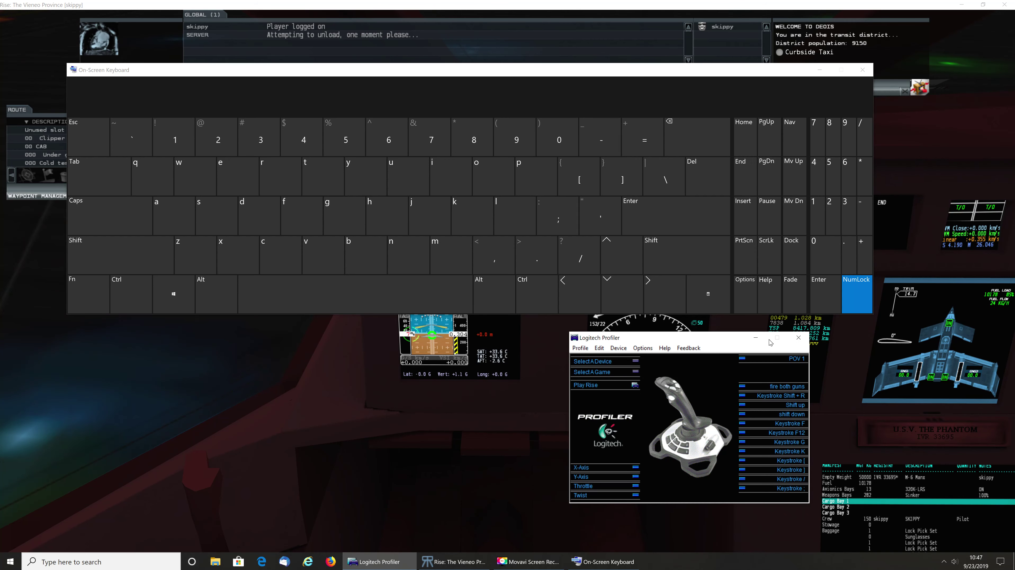
{"action": "left_click", "coordinate": [799, 339]}
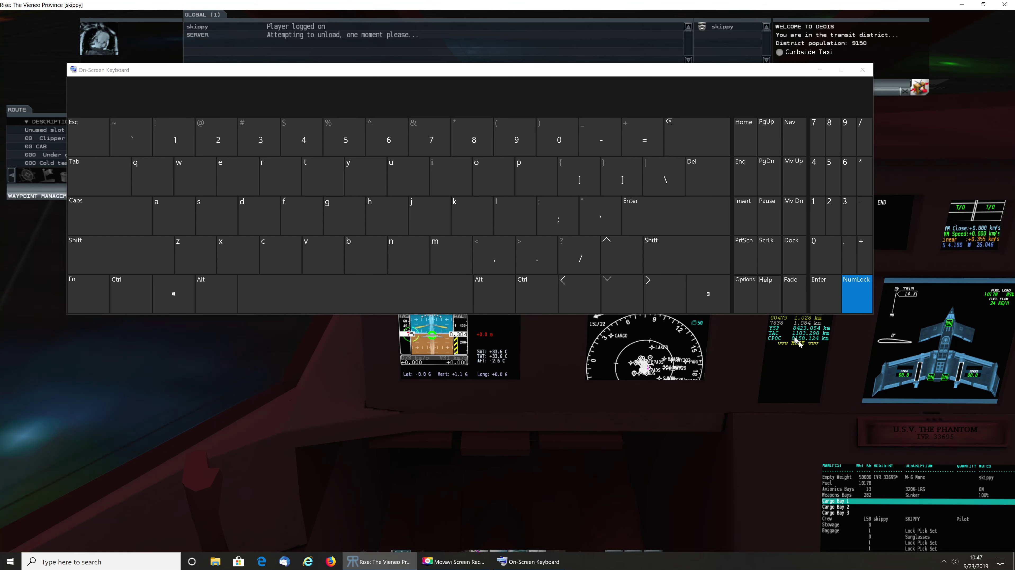
Close the On-Screen Keyboard and Waypoint Management panel, then open the game's input configuration
{"action": "left_click", "coordinate": [862, 70]}
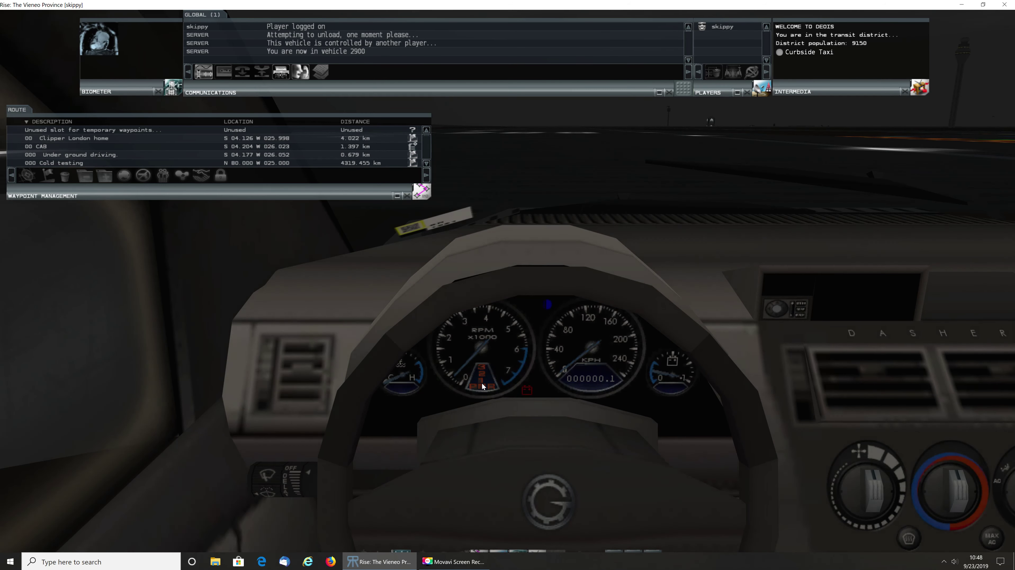
{"action": "left_click", "coordinate": [407, 196]}
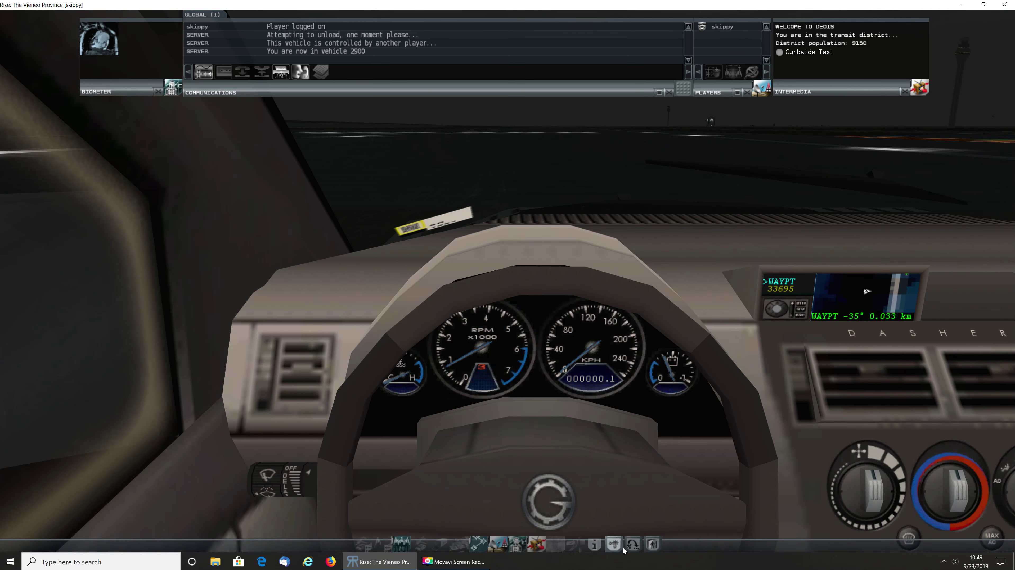
{"action": "left_click", "coordinate": [614, 545]}
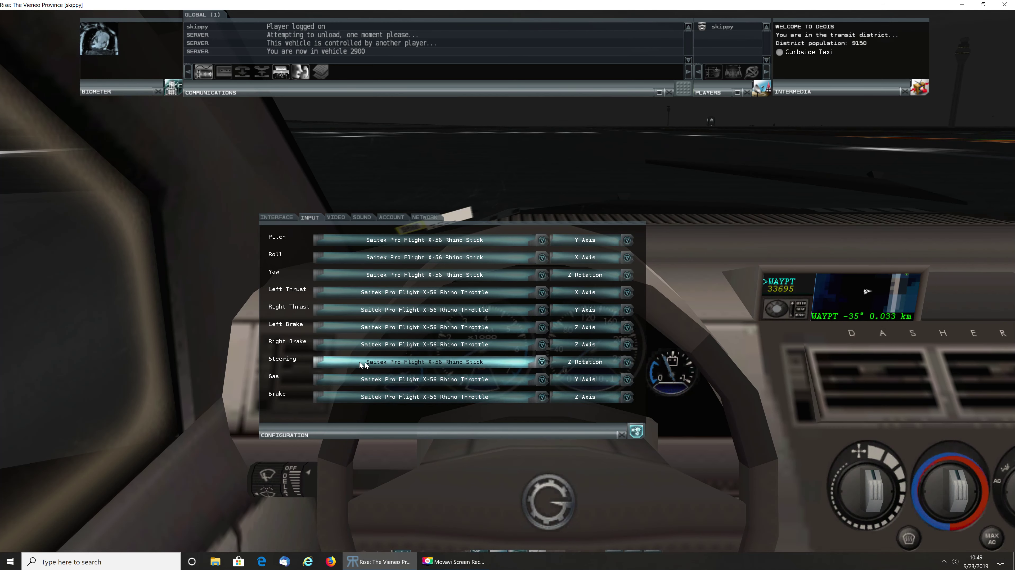
Switch the Steering device to Logitech Extreme 3D and close the Configuration window
{"action": "left_click", "coordinate": [542, 362]}
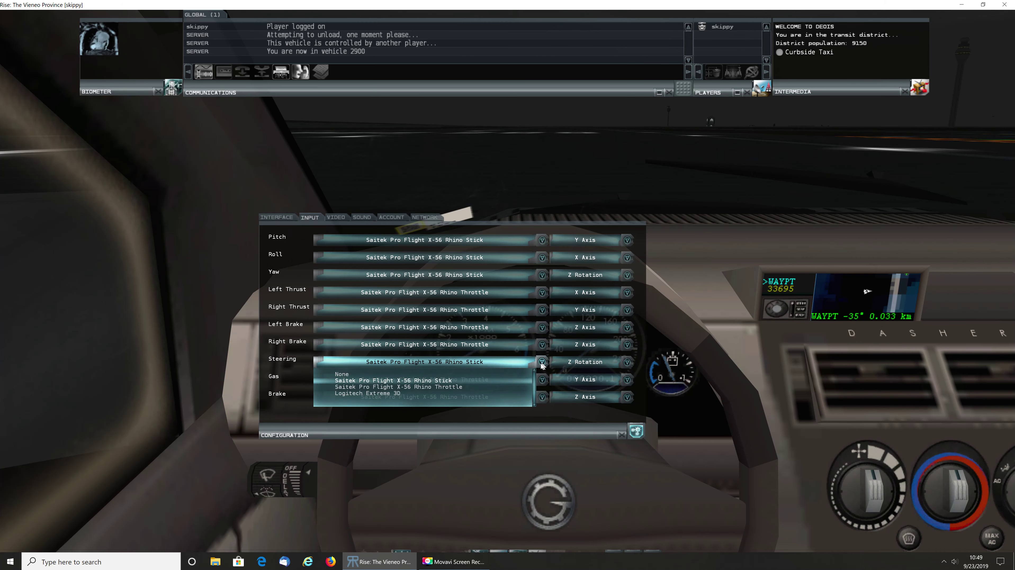
{"action": "left_click", "coordinate": [419, 393]}
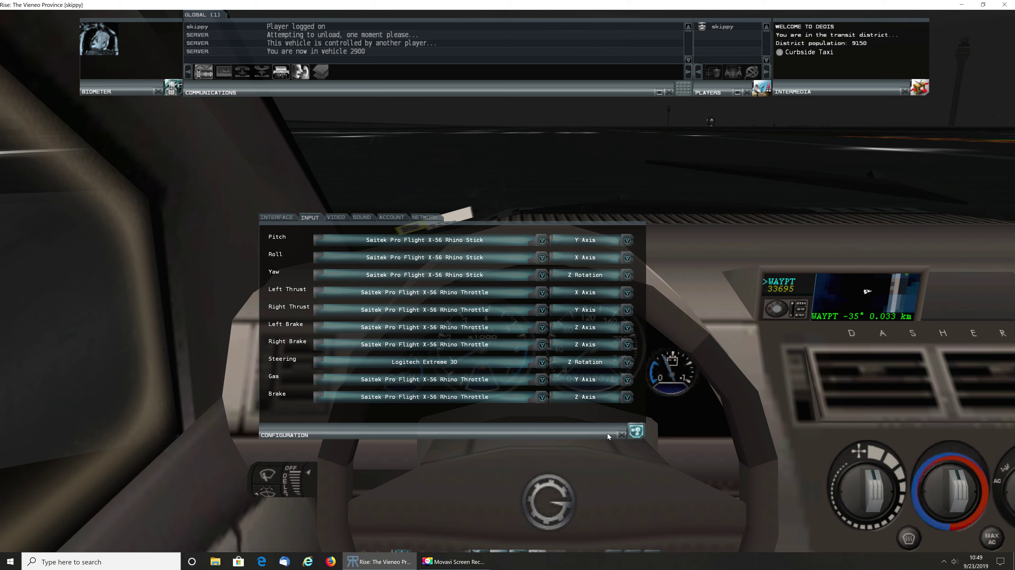
{"action": "left_click", "coordinate": [620, 435]}
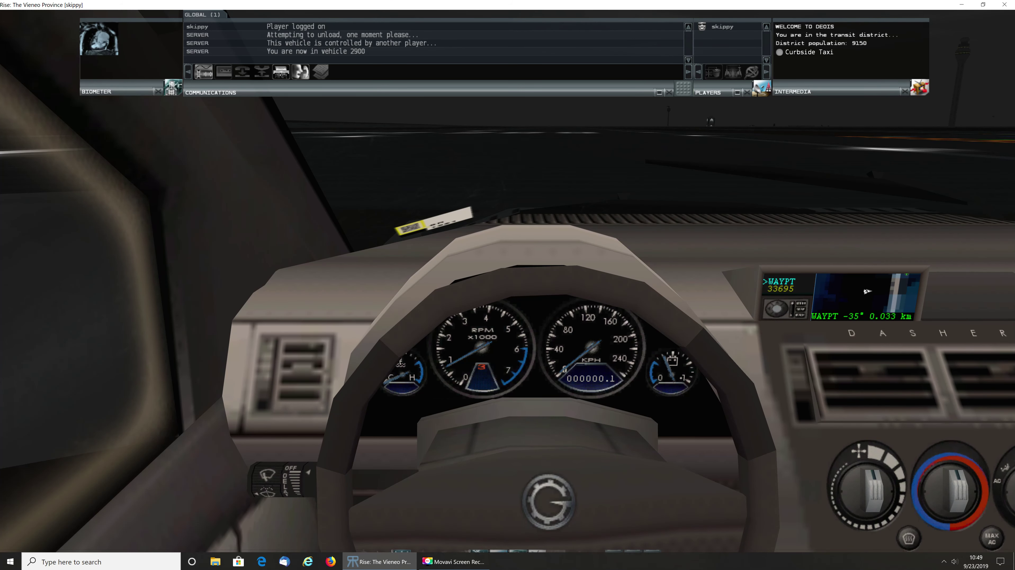
Set the Gas device to Logitech Extreme 3D, trying the Z Rotation and Slider 2 axes
{"action": "left_click", "coordinate": [609, 553]}
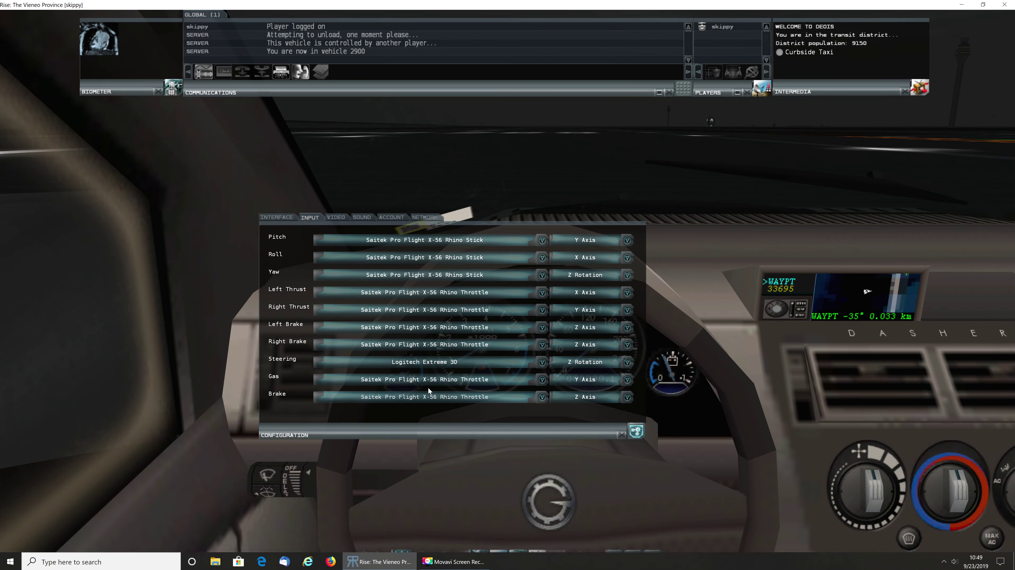
{"action": "left_click", "coordinate": [542, 380]}
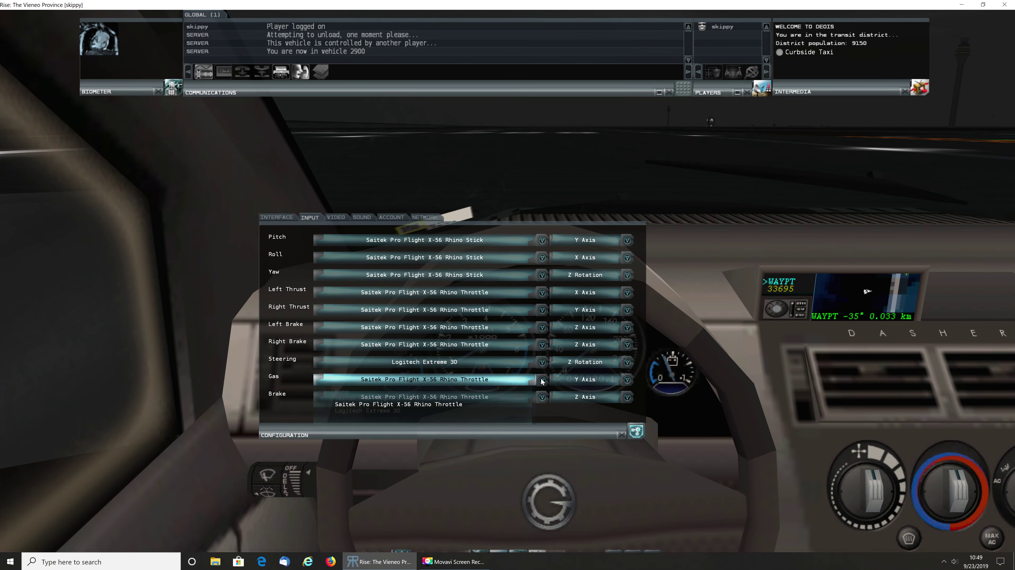
{"action": "left_click", "coordinate": [423, 410]}
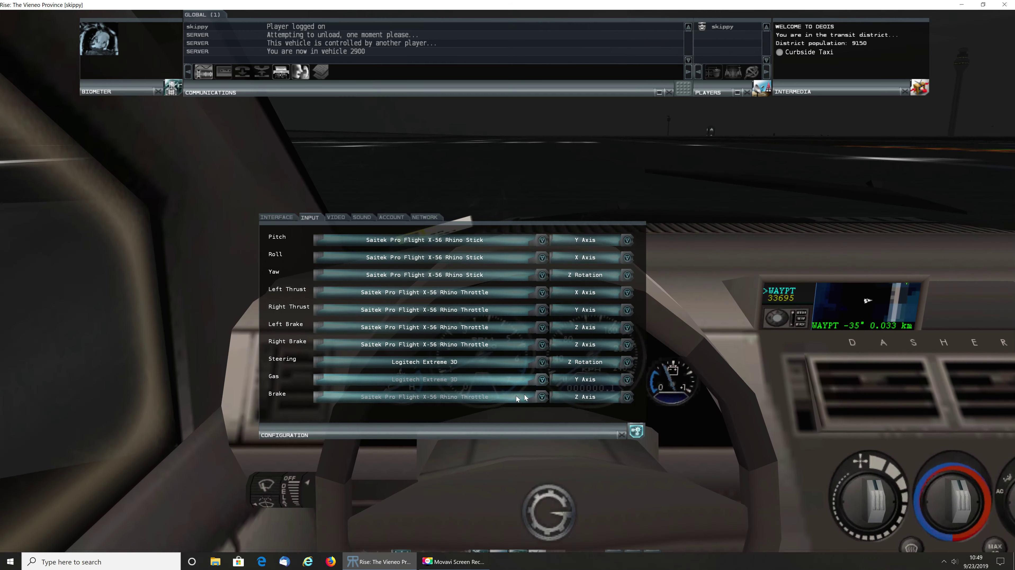
{"action": "left_click", "coordinate": [564, 380]}
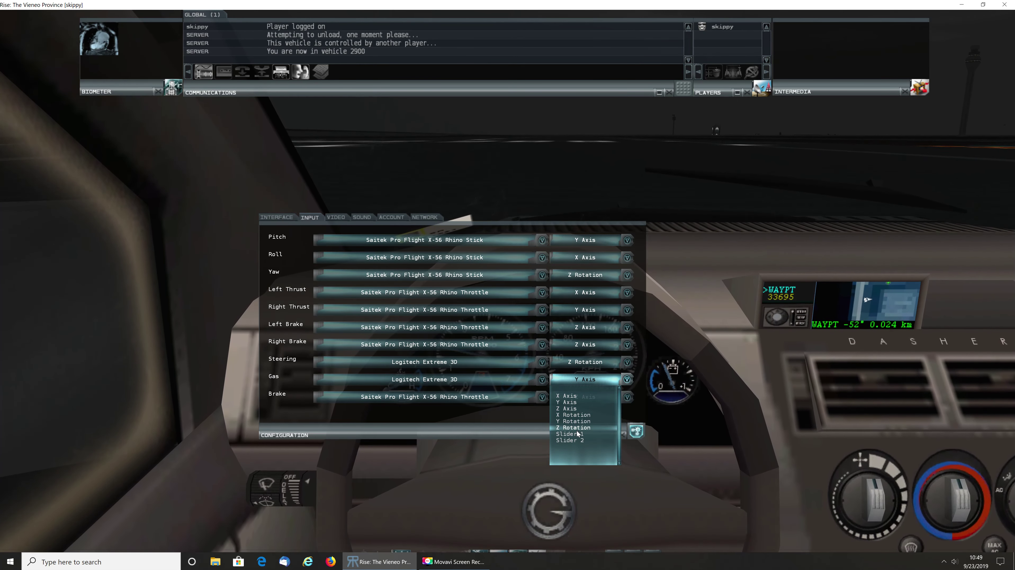
{"action": "left_click", "coordinate": [576, 430]}
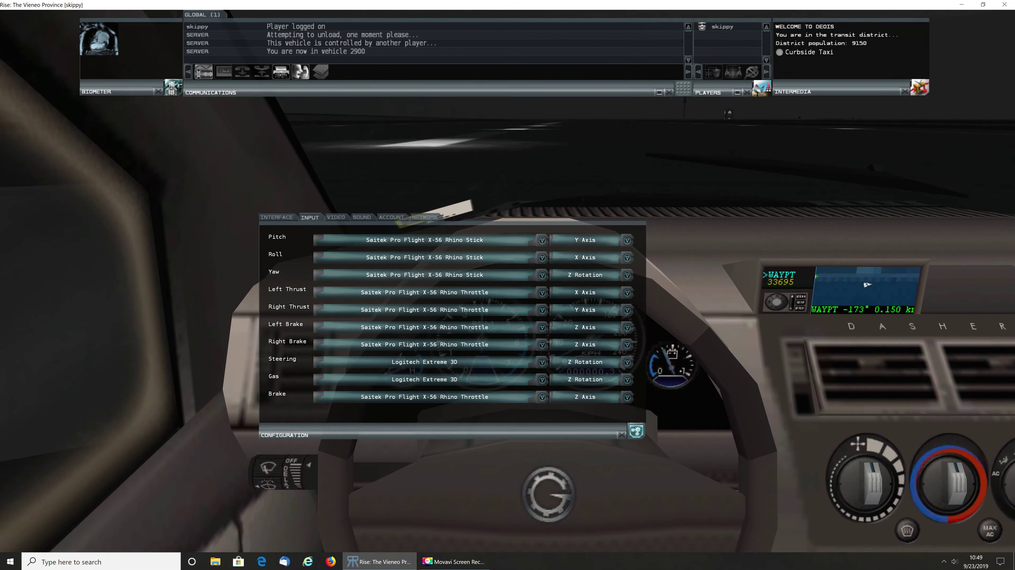
{"action": "left_click", "coordinate": [581, 380]}
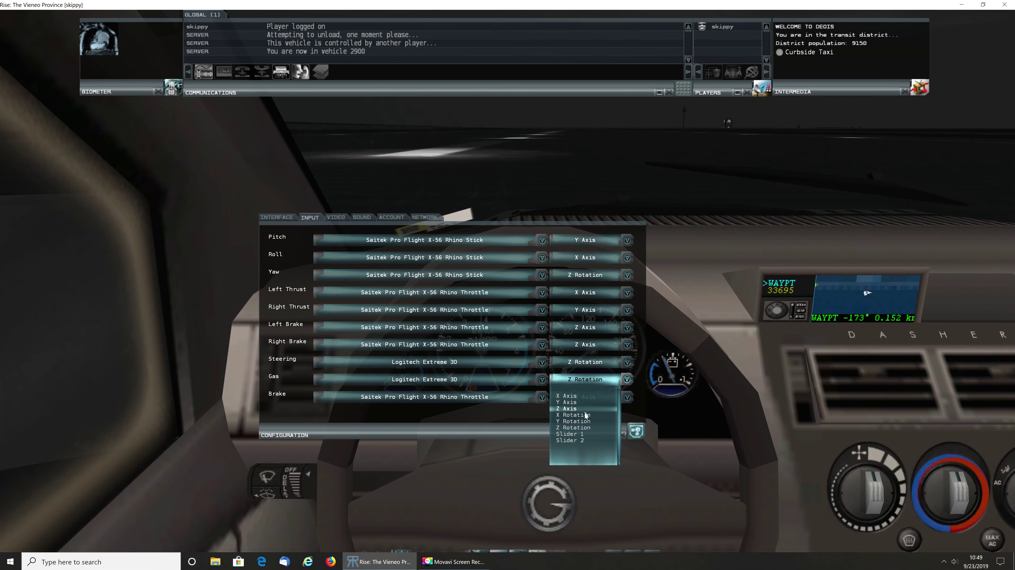
{"action": "left_click", "coordinate": [584, 439]}
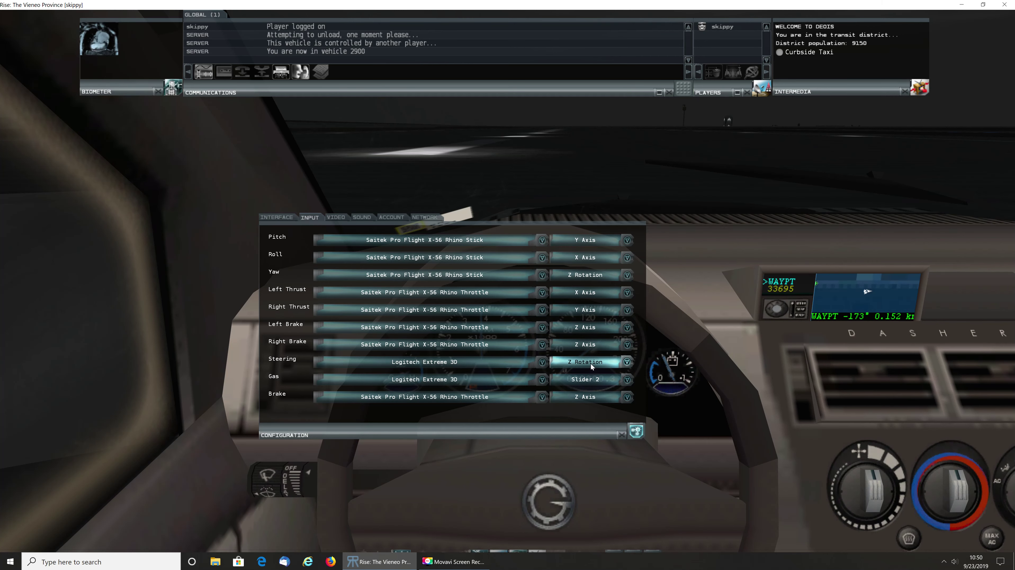
Try X Rotation, Y Rotation, Z Rotation and Z Axis as the Gas axis
{"action": "left_click", "coordinate": [589, 381]}
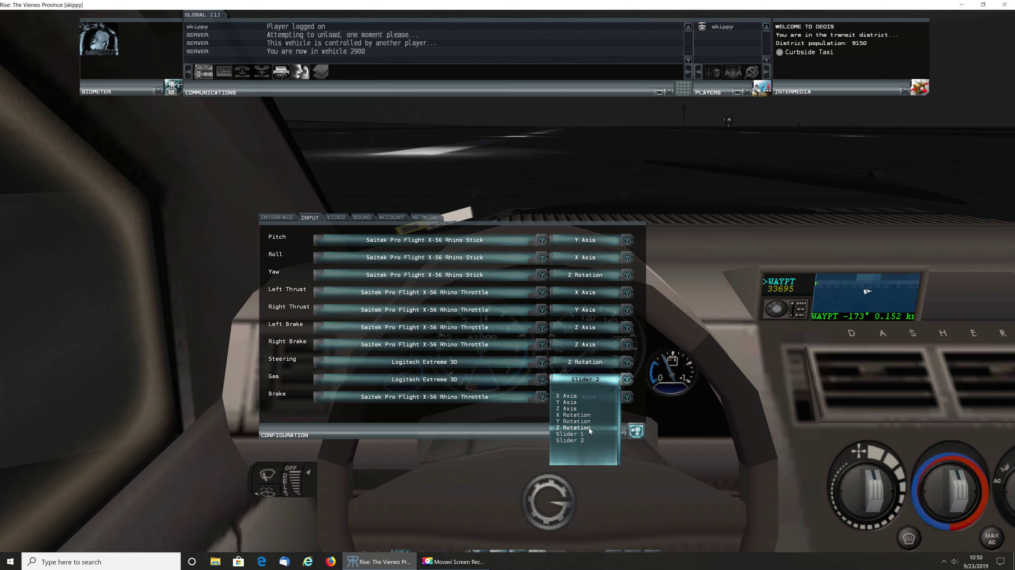
{"action": "left_click", "coordinate": [589, 415]}
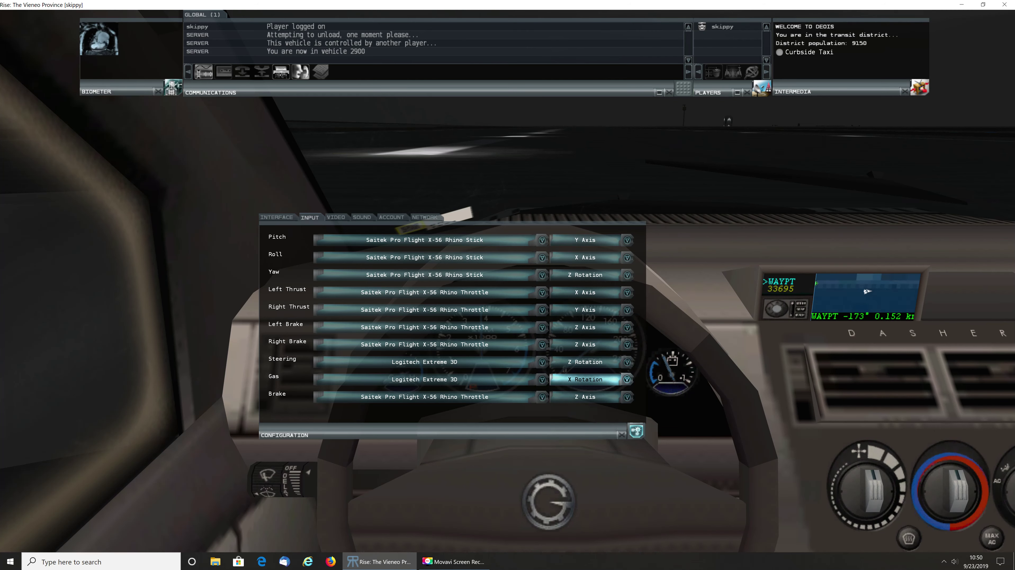
{"action": "left_click", "coordinate": [619, 380]}
{"action": "left_click", "coordinate": [600, 421]}
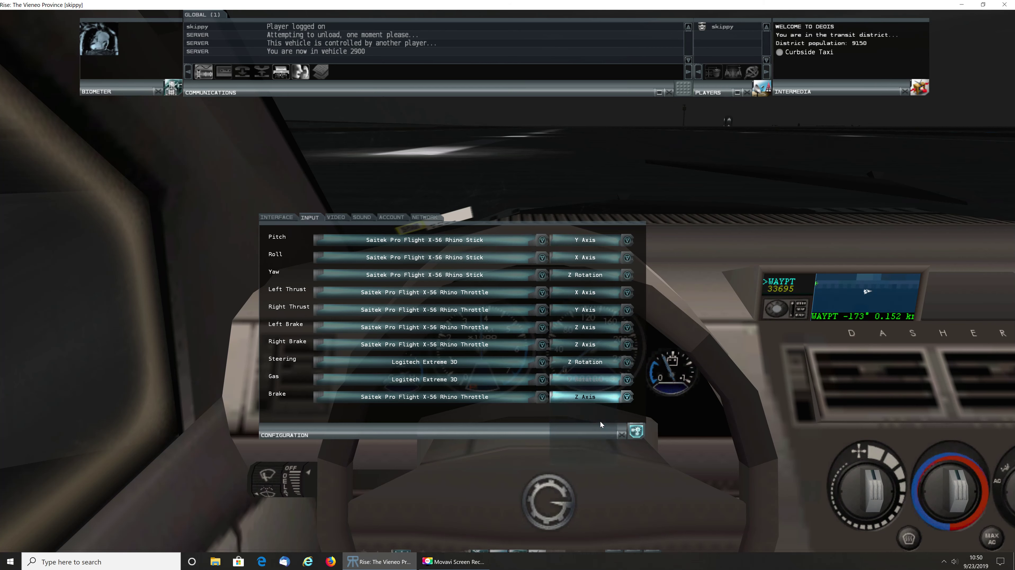
{"action": "left_click", "coordinate": [626, 380]}
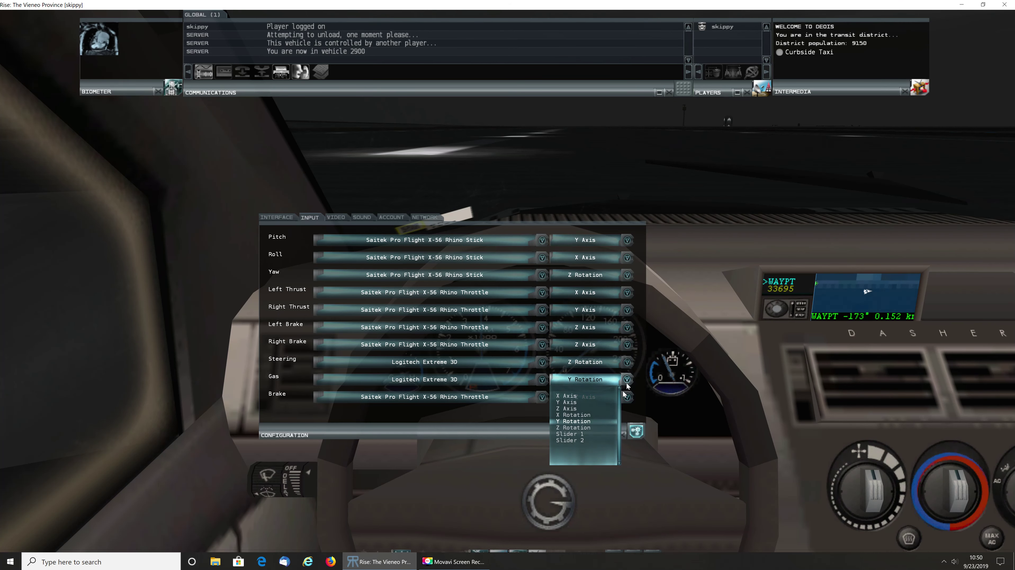
{"action": "left_click", "coordinate": [595, 428]}
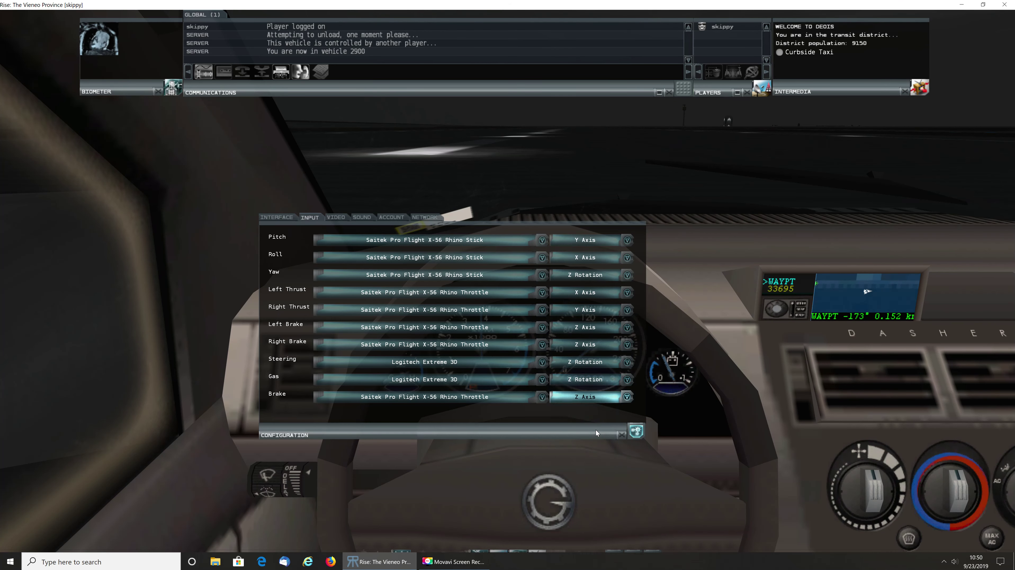
{"action": "left_click", "coordinate": [623, 383]}
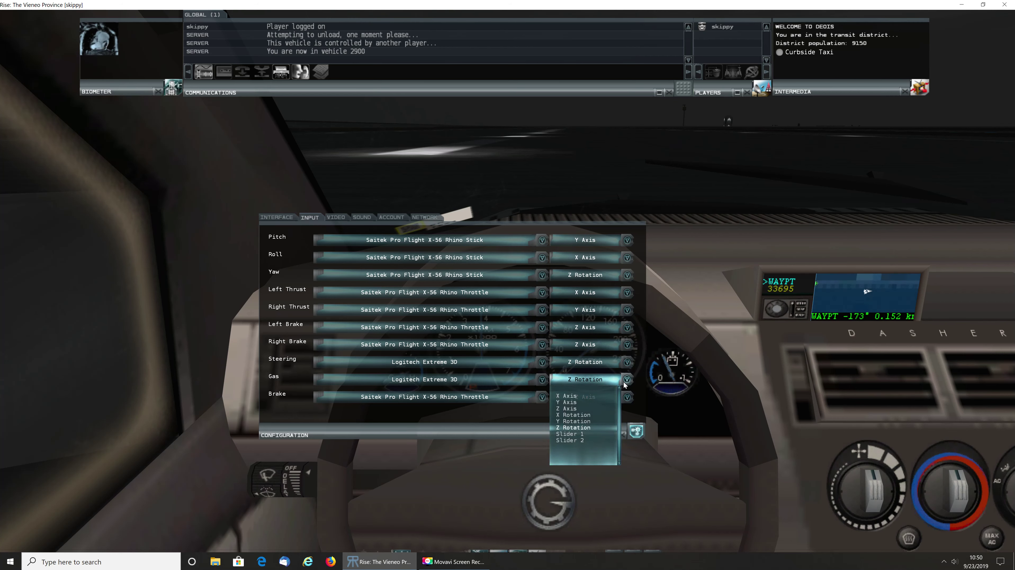
{"action": "left_click", "coordinate": [599, 407]}
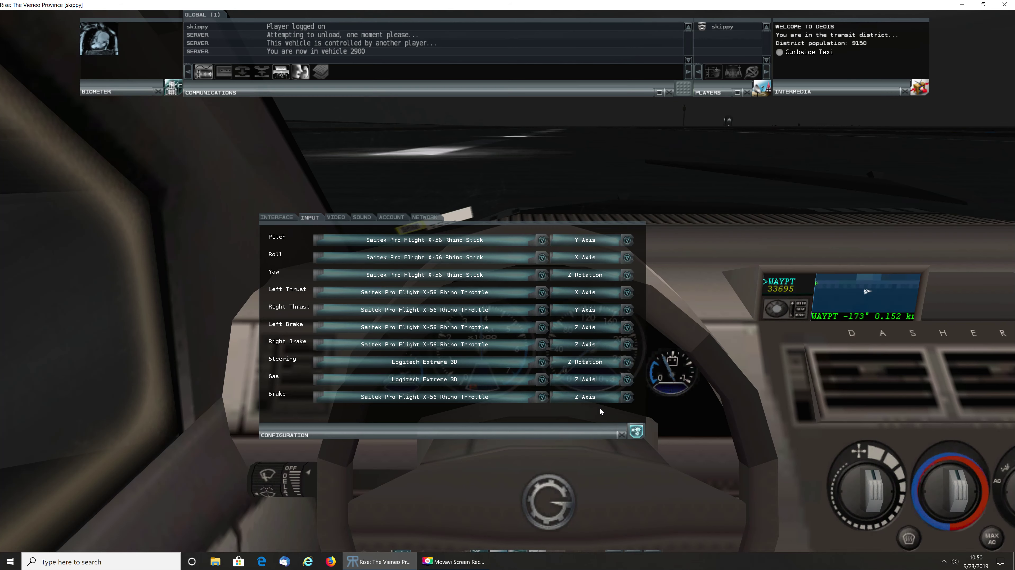
Keep Steering on Z Rotation, bind Gas to Slider 1, and close the configuration
{"action": "left_click", "coordinate": [625, 364]}
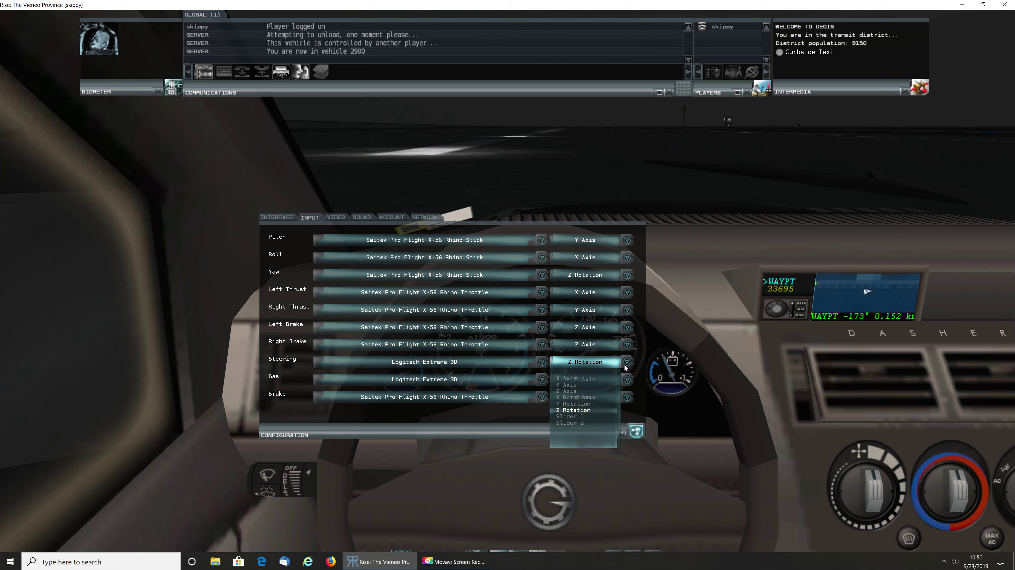
{"action": "left_click", "coordinate": [592, 416]}
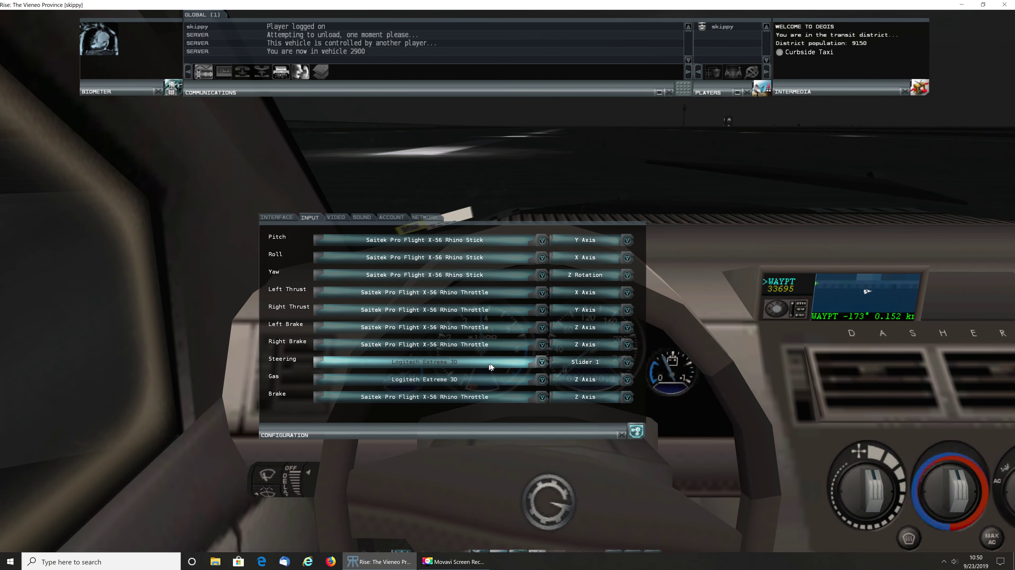
{"action": "left_click", "coordinate": [579, 363]}
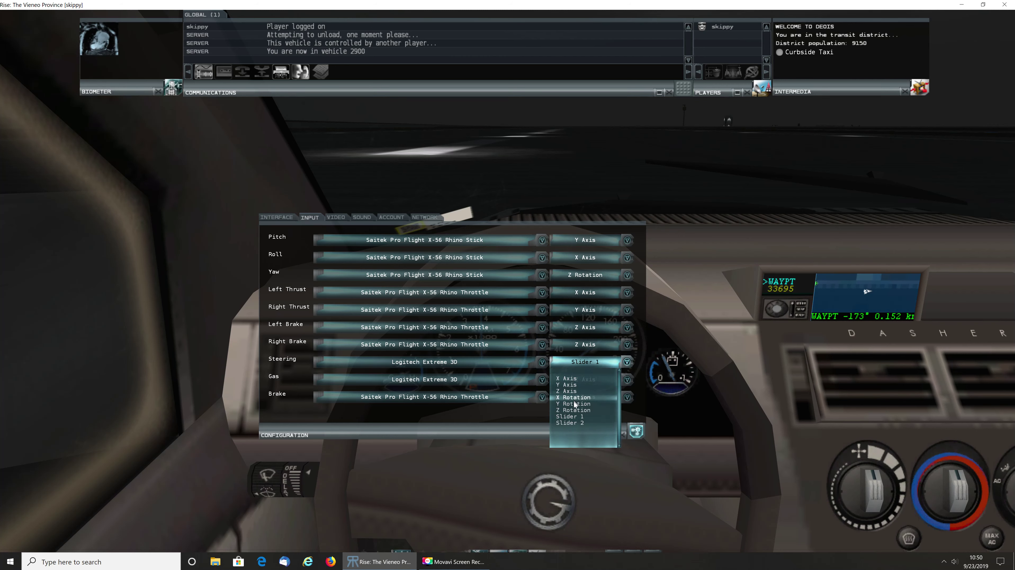
{"action": "left_click", "coordinate": [575, 410]}
{"action": "left_click", "coordinate": [584, 384]}
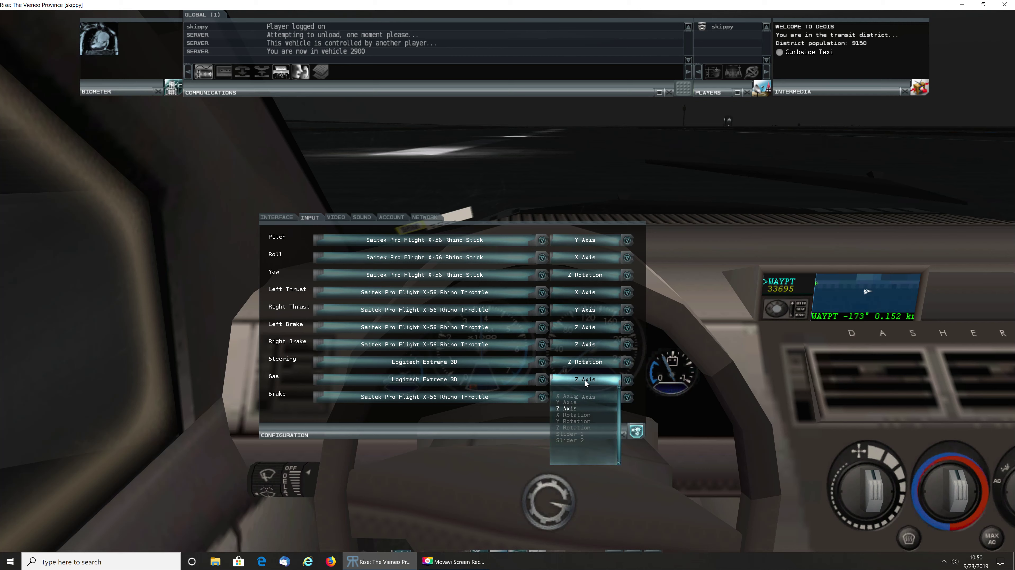
{"action": "left_click", "coordinate": [578, 435]}
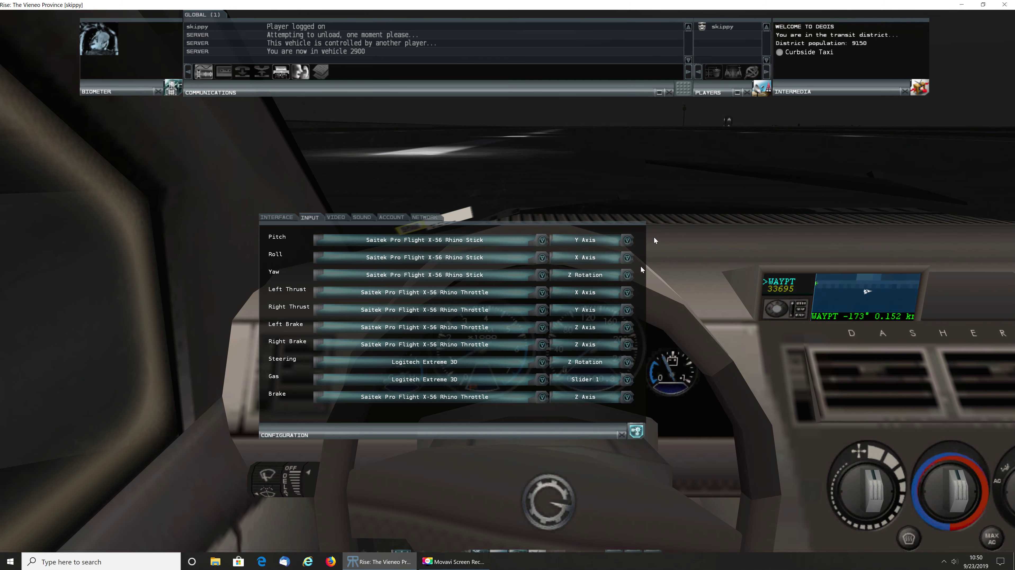
{"action": "left_click", "coordinate": [622, 434]}
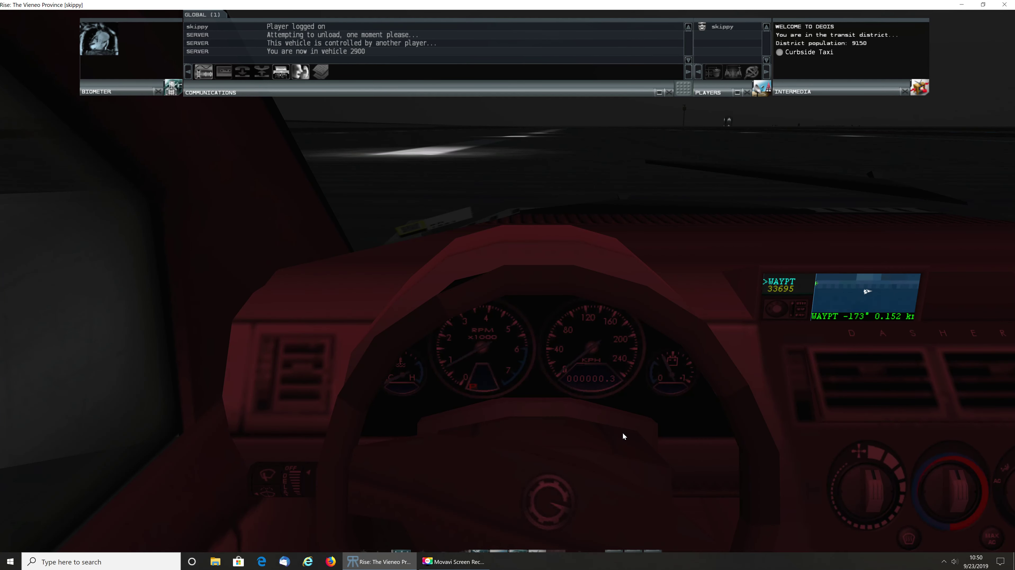
Start the engine and headlights, accelerate to about 120 kph, then brake and turn
{"action": "left_click", "coordinate": [622, 432]}
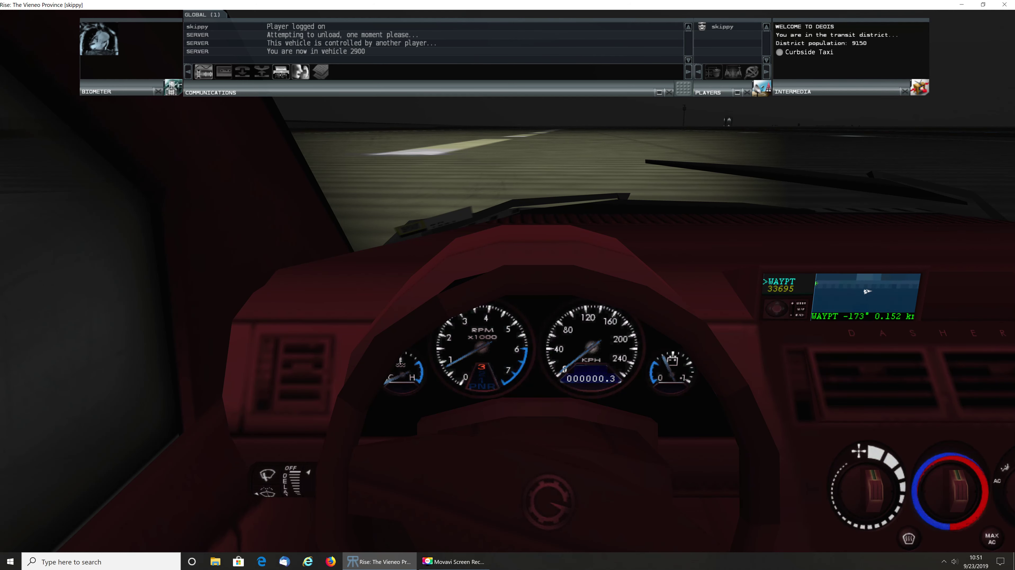
{"action": "key", "text": "Up"}
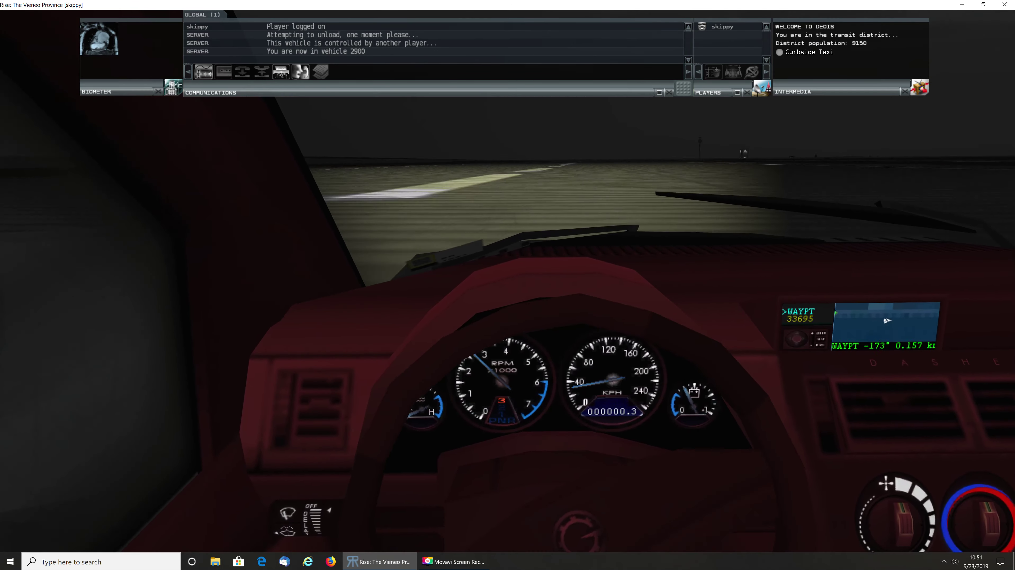
{"action": "key", "text": "Up"}
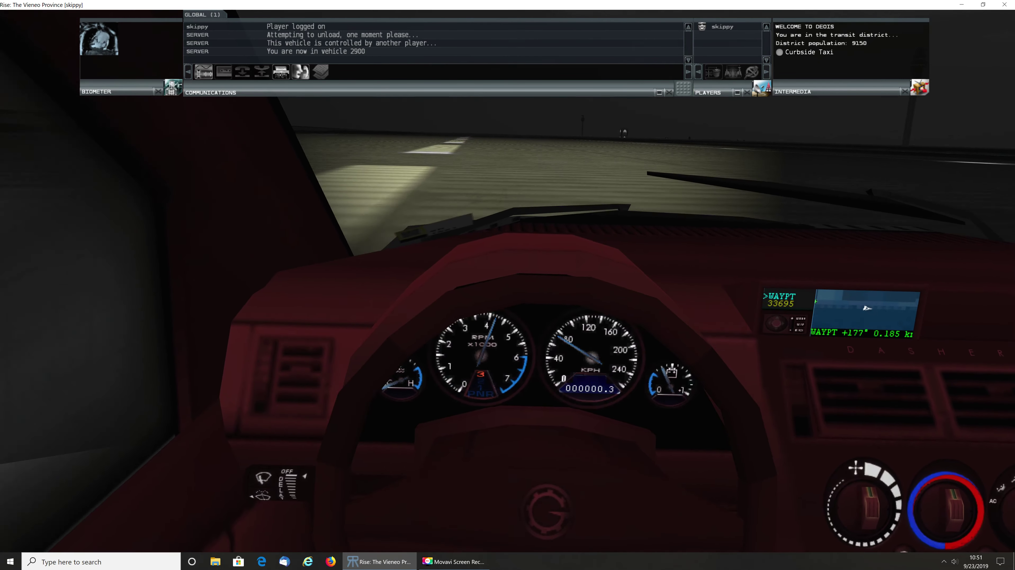
{"action": "key", "text": "Up"}
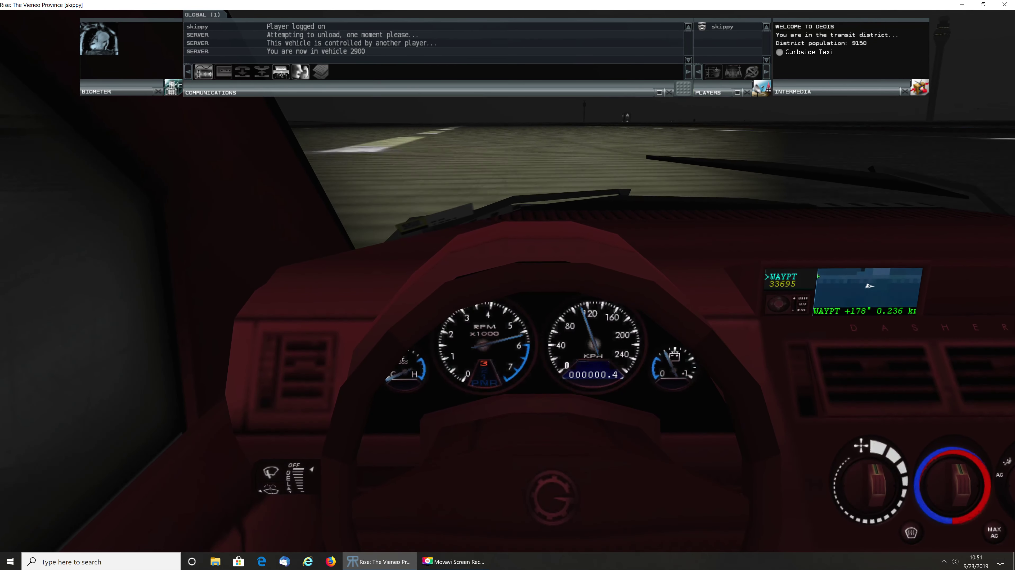
{"action": "key", "text": "Up"}
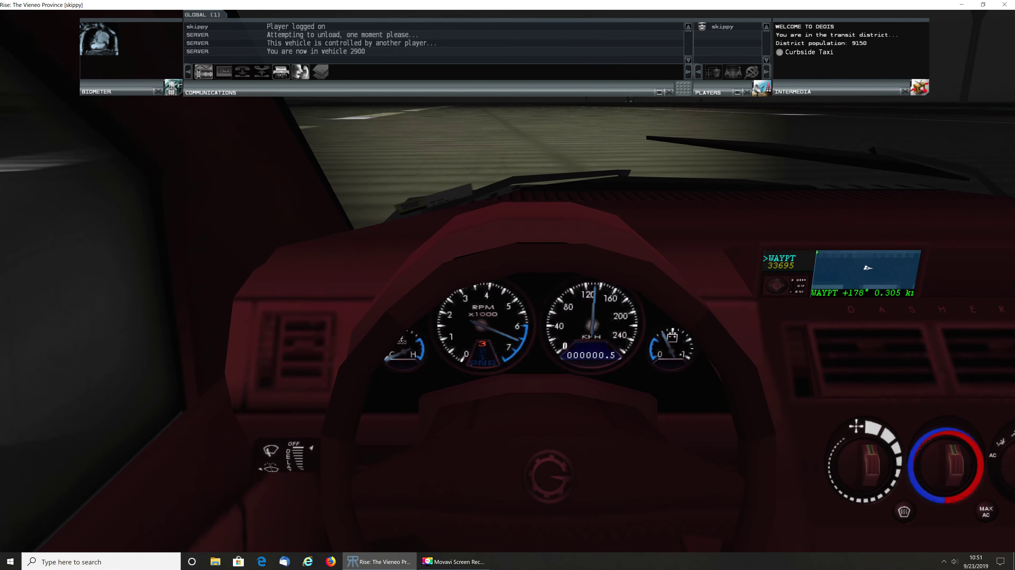
{"action": "key", "text": "Down"}
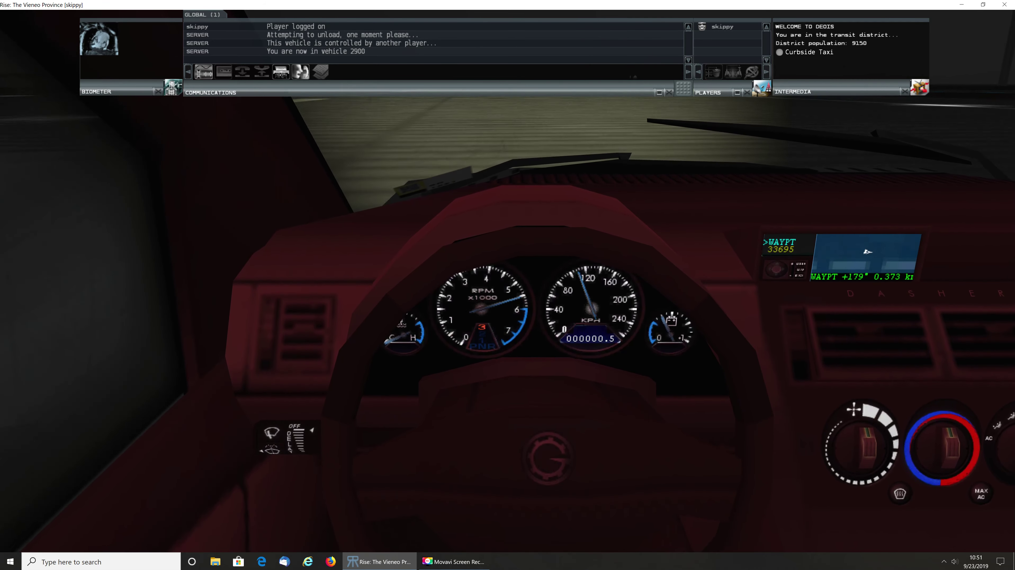
{"action": "key", "text": "Down"}
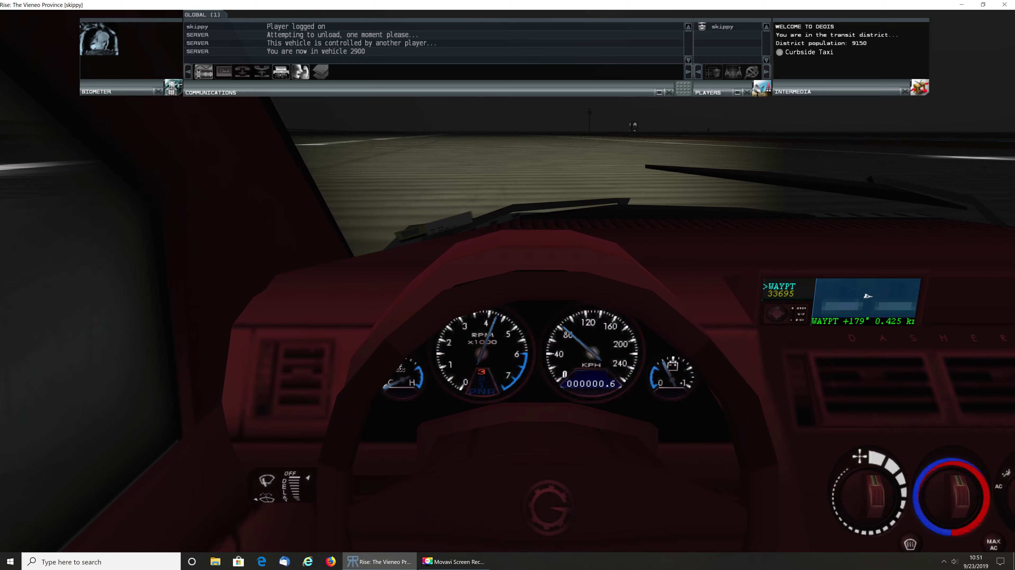
{"action": "key", "text": "Down"}
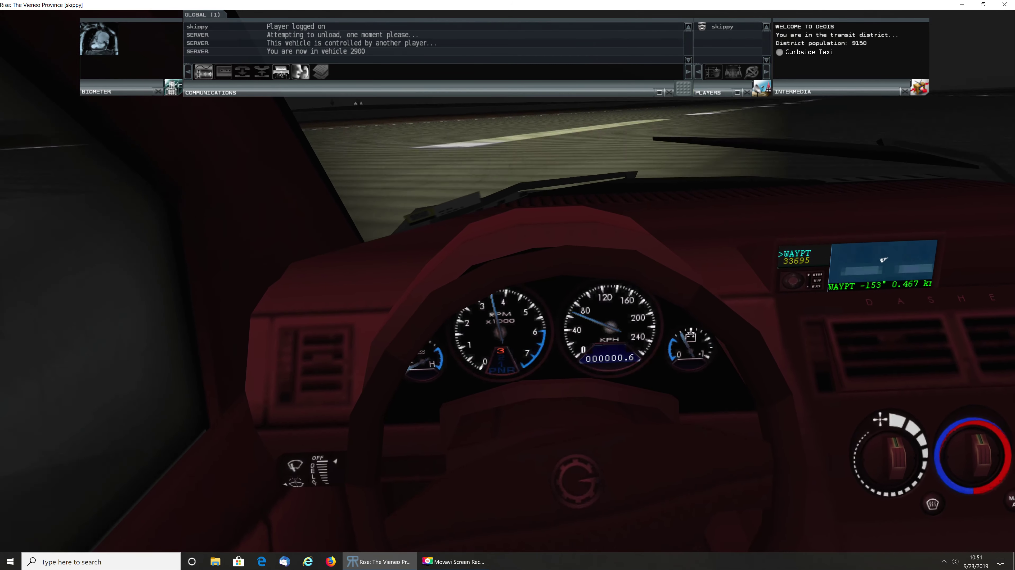
{"action": "key", "text": "Down"}
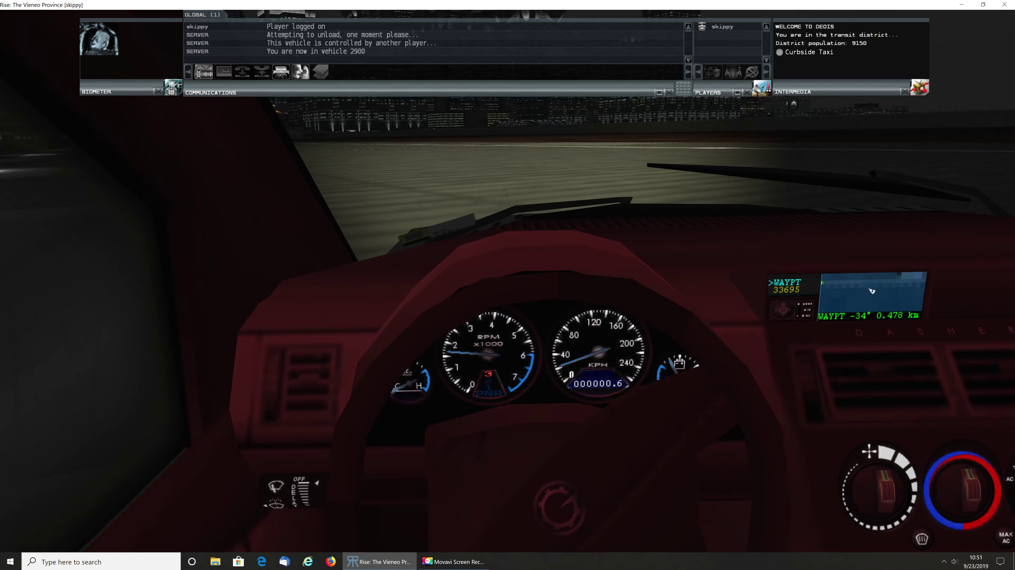
Drive toward the waypoint, braking sharply once, until about 0.060 km away
{"action": "key", "text": "Up"}
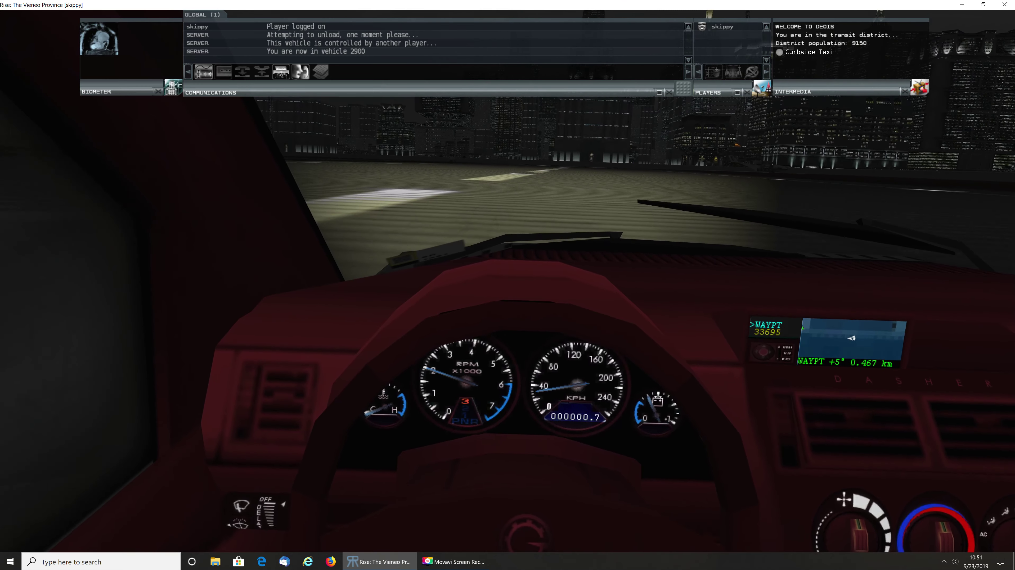
{"action": "key", "text": "Up"}
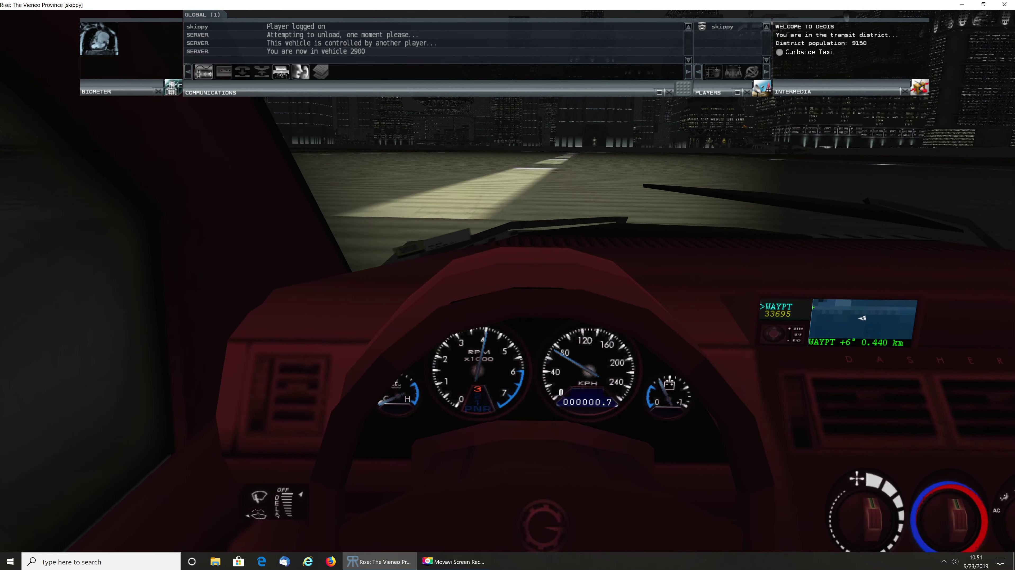
{"action": "key", "text": "Up"}
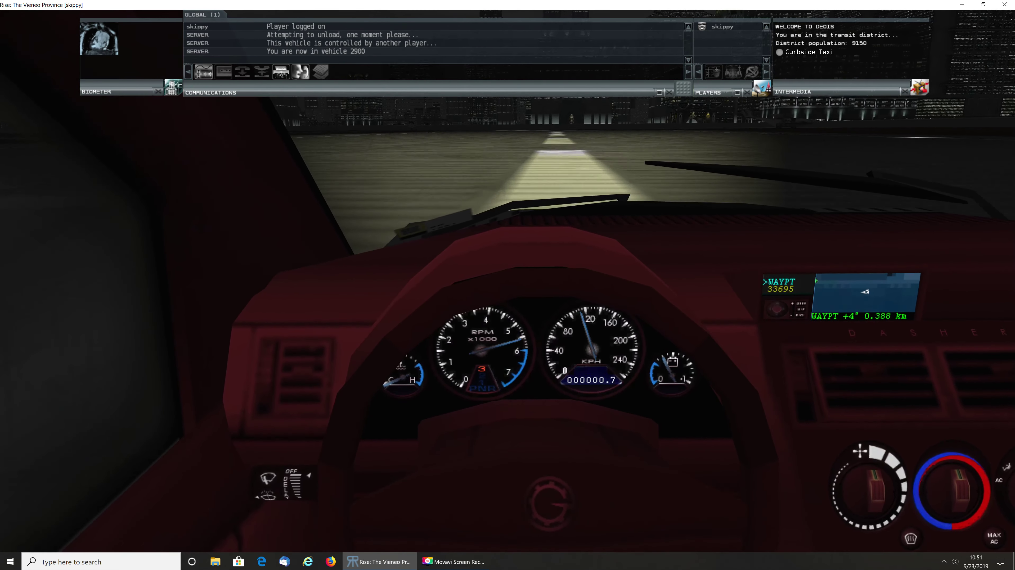
{"action": "key", "text": "Up"}
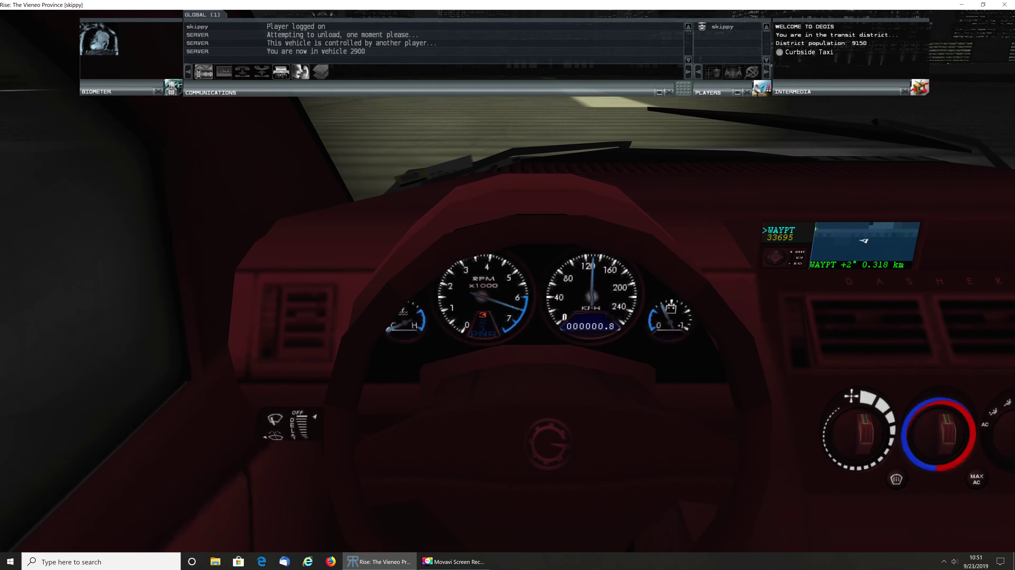
{"action": "key", "text": "Down"}
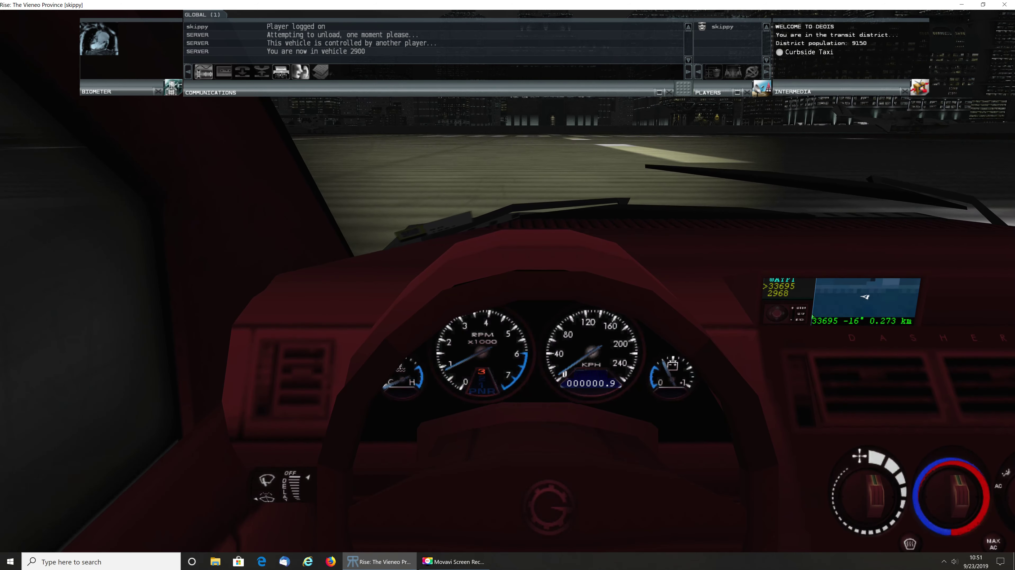
{"action": "key", "text": "Up"}
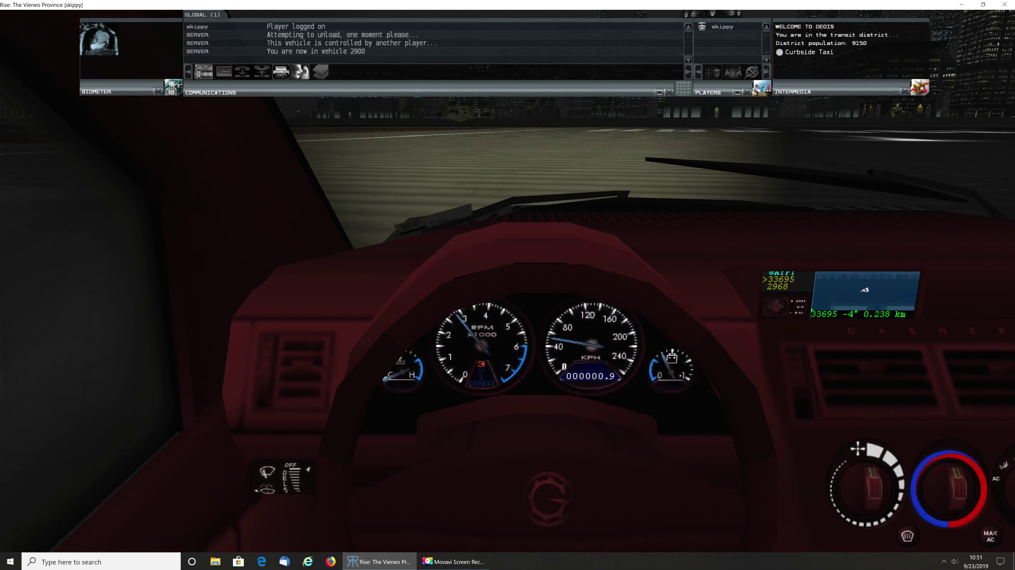
{"action": "key", "text": "Up"}
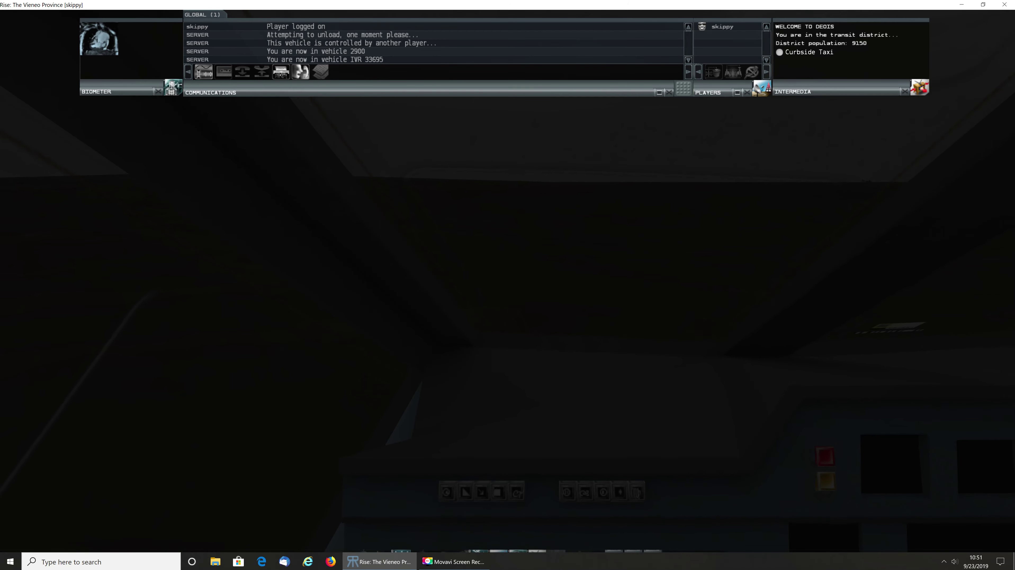
Reveal the hidden notification-area icons from the taskbar chevron
{"action": "left_click", "coordinate": [946, 563]}
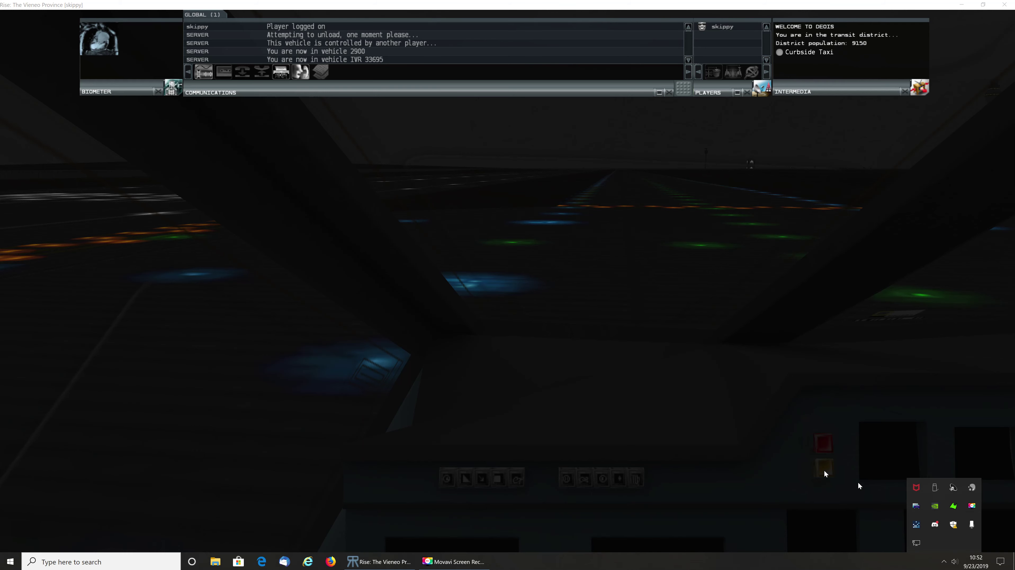
{"action": "double_click", "coordinate": [915, 506]}
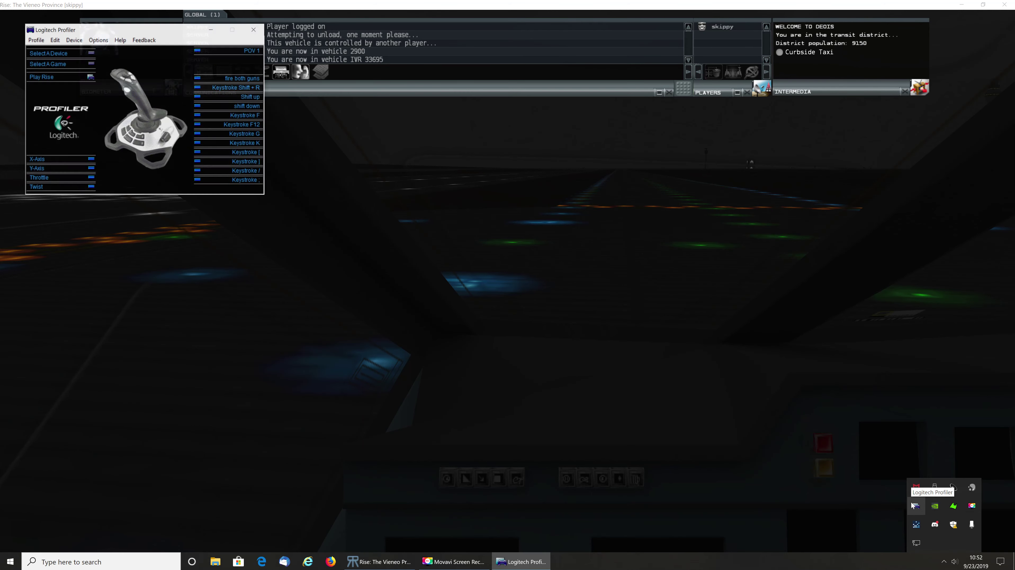
{"action": "left_click_drag", "start_coordinate": [174, 29], "coordinate": [492, 228]}
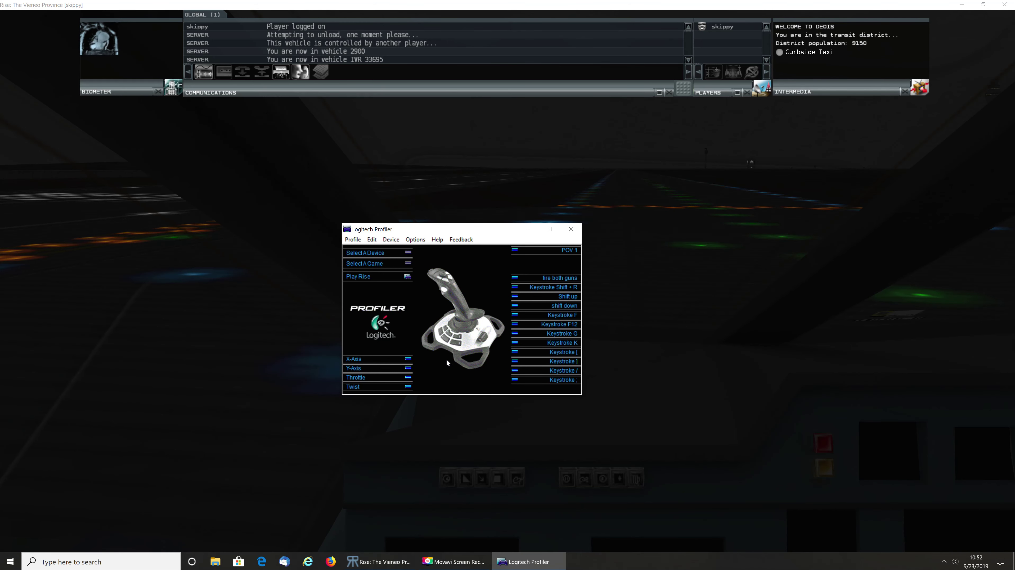
{"action": "left_click", "coordinate": [569, 234]}
{"action": "left_click", "coordinate": [571, 232]}
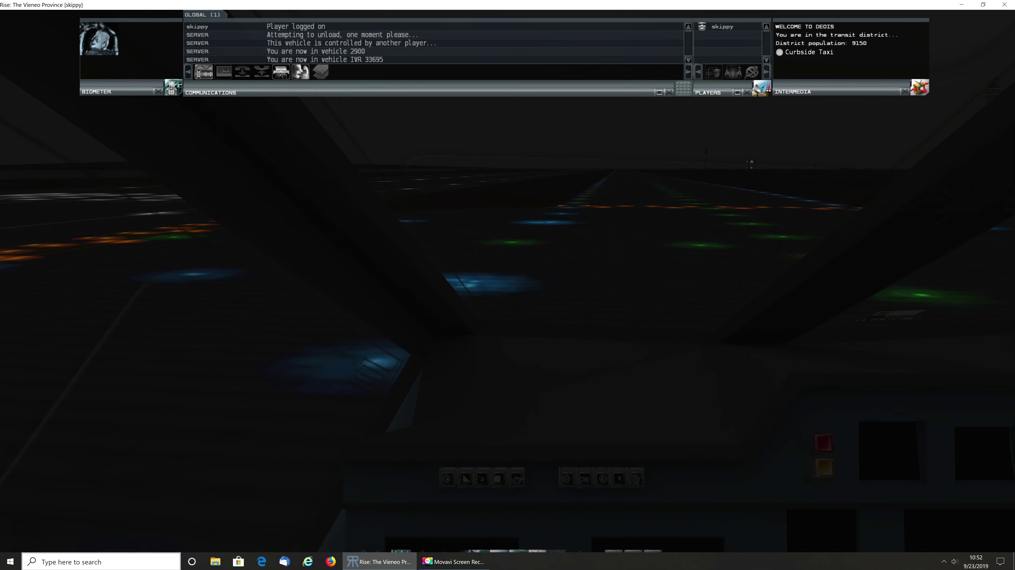
{"action": "left_click", "coordinate": [111, 562]}
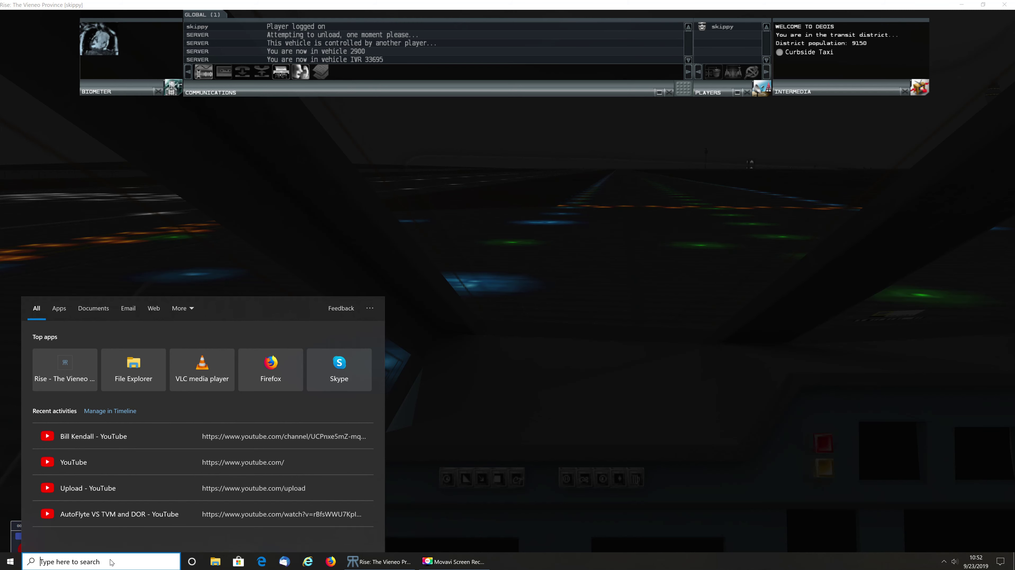
Search Windows for 'key' and launch On-Screen Keyboard from the results
{"action": "type", "text": "k"}
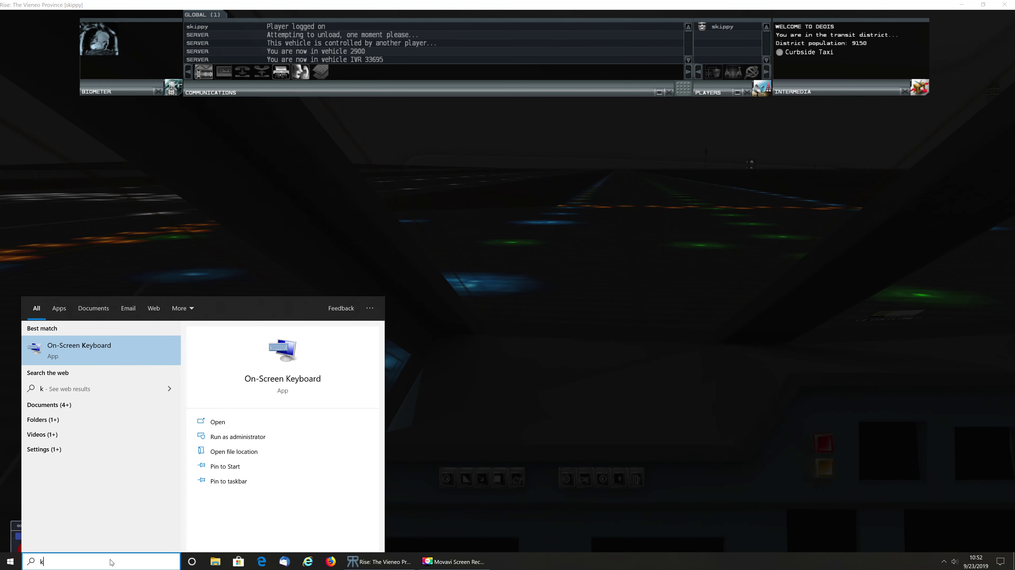
{"action": "type", "text": "ey"}
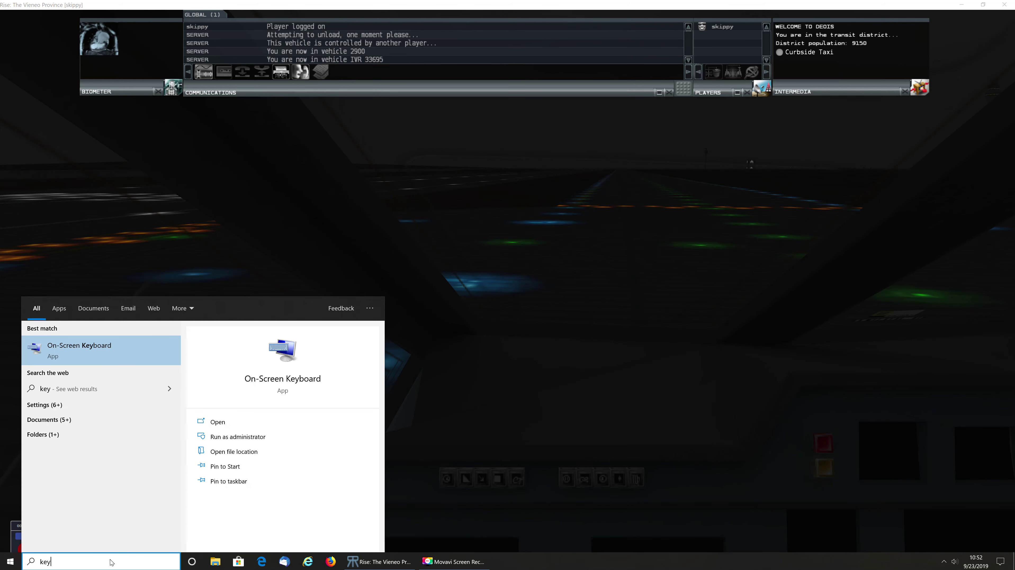
{"action": "left_click", "coordinate": [74, 351]}
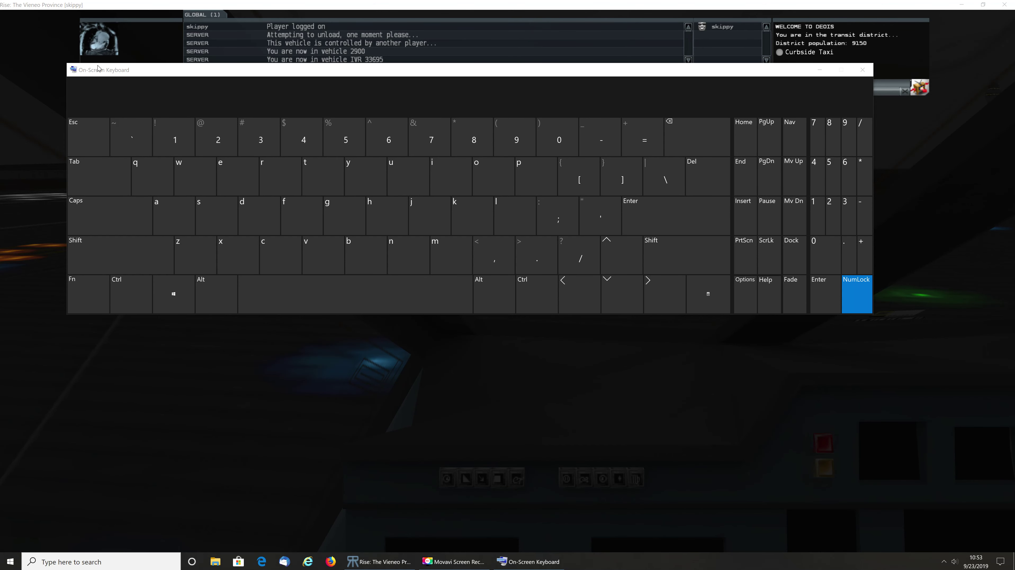
Turn off the numeric keypad in the On-Screen Keyboard options
{"action": "right_click", "coordinate": [114, 72]}
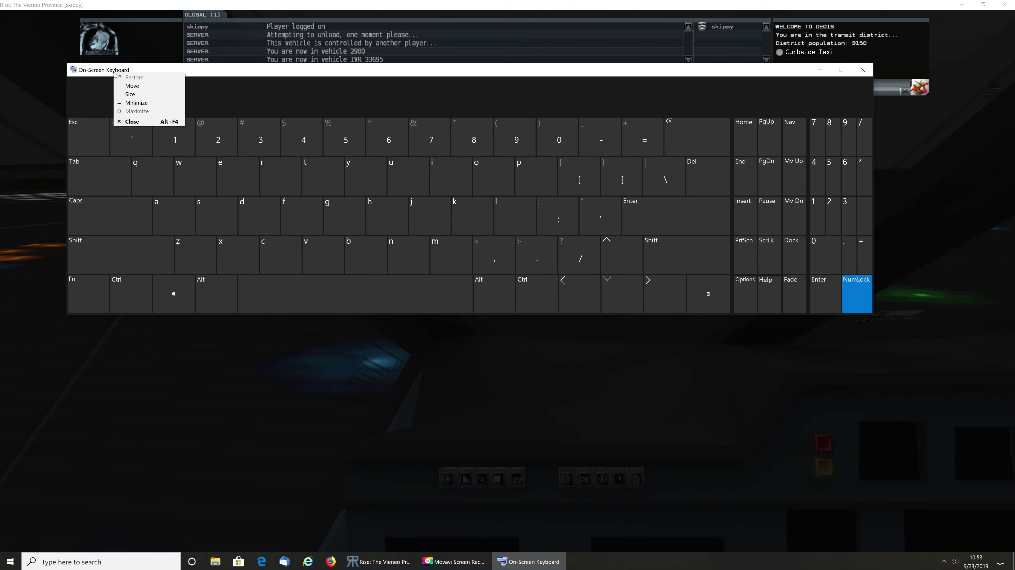
{"action": "left_click", "coordinate": [310, 82]}
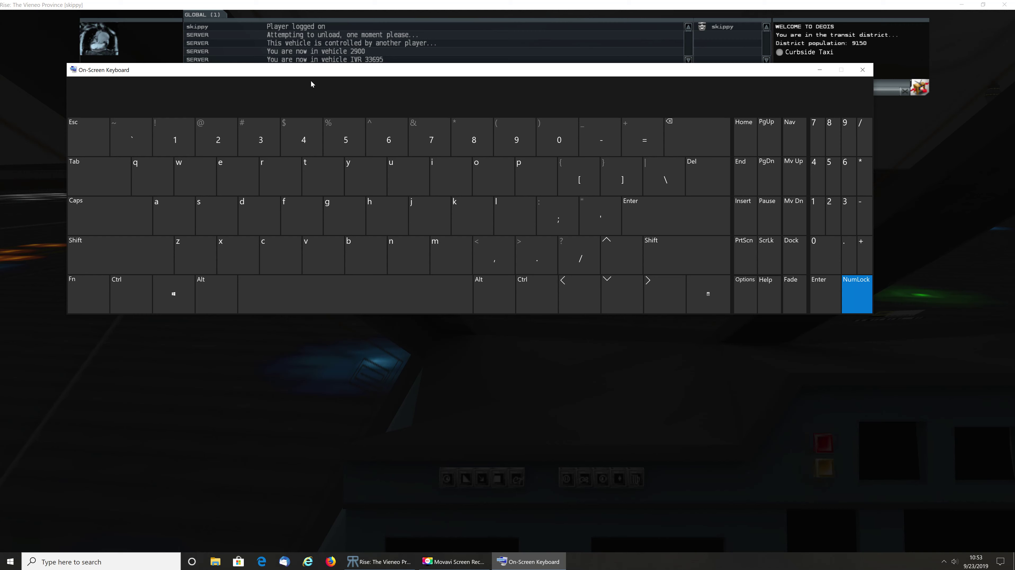
{"action": "left_click", "coordinate": [752, 304]}
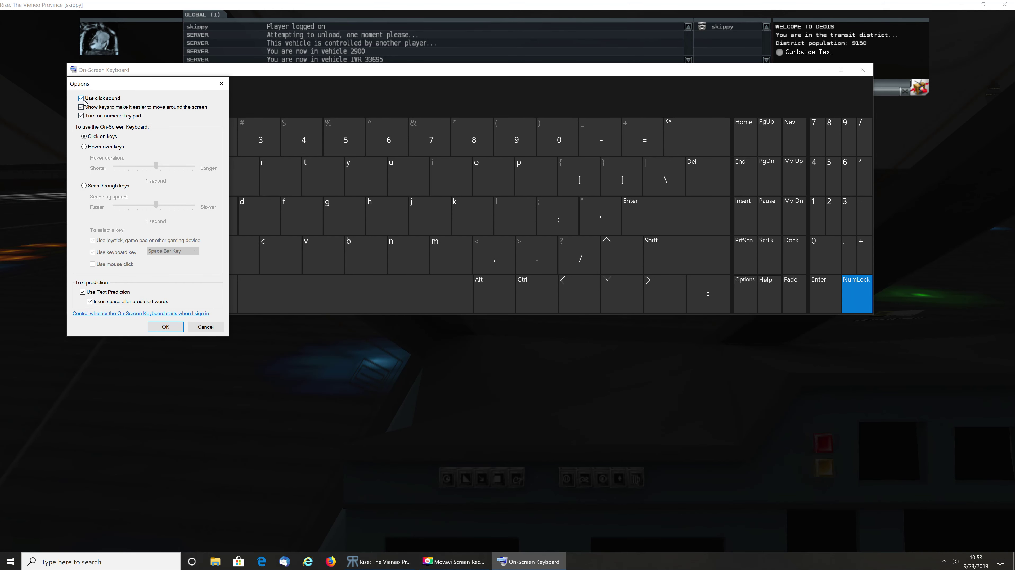
{"action": "left_click", "coordinate": [117, 117]}
{"action": "left_click", "coordinate": [165, 326]}
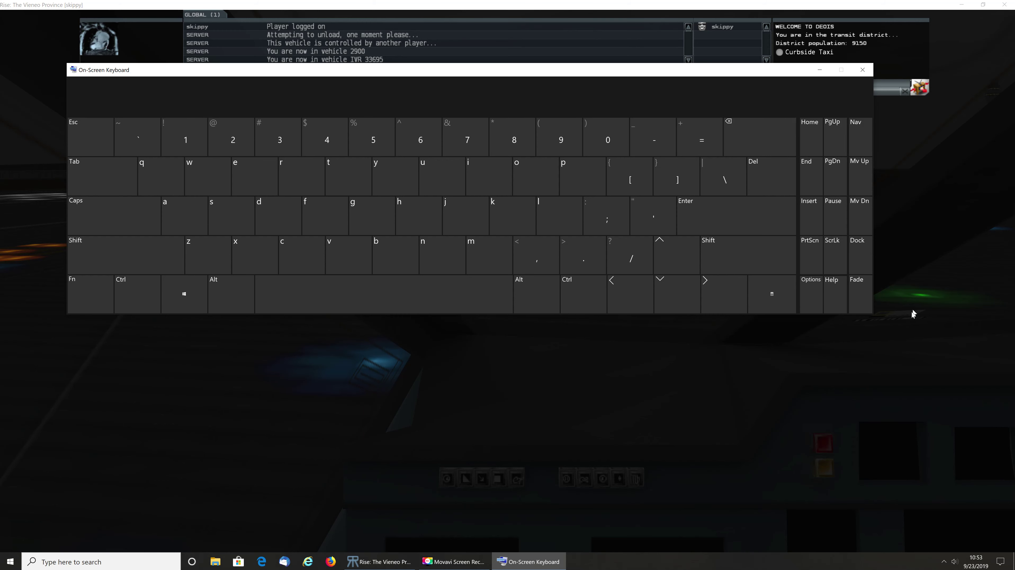
Turn the numeric keypad back on, test its Enter key, and close the keyboard
{"action": "left_click", "coordinate": [815, 305]}
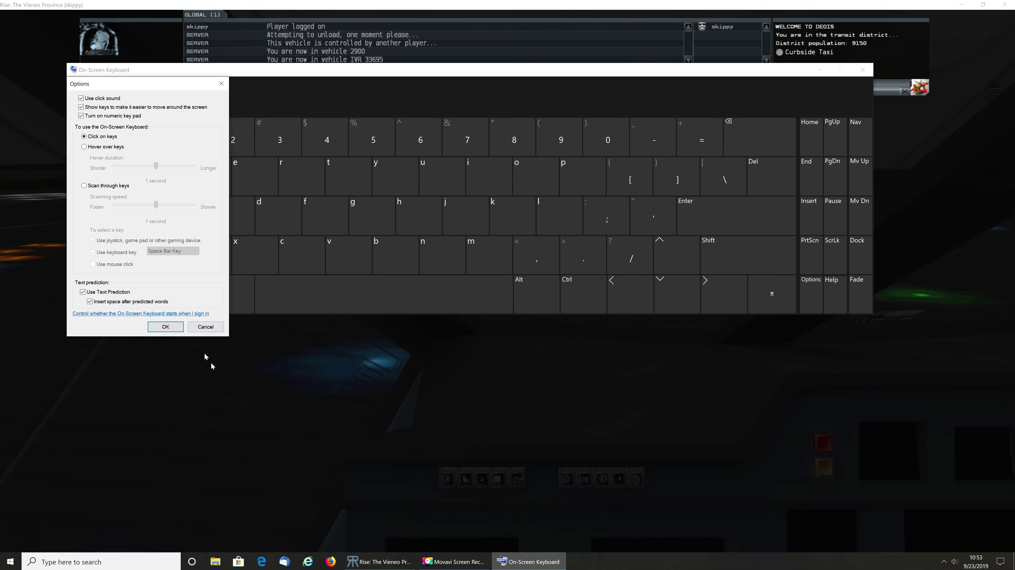
{"action": "left_click", "coordinate": [165, 327]}
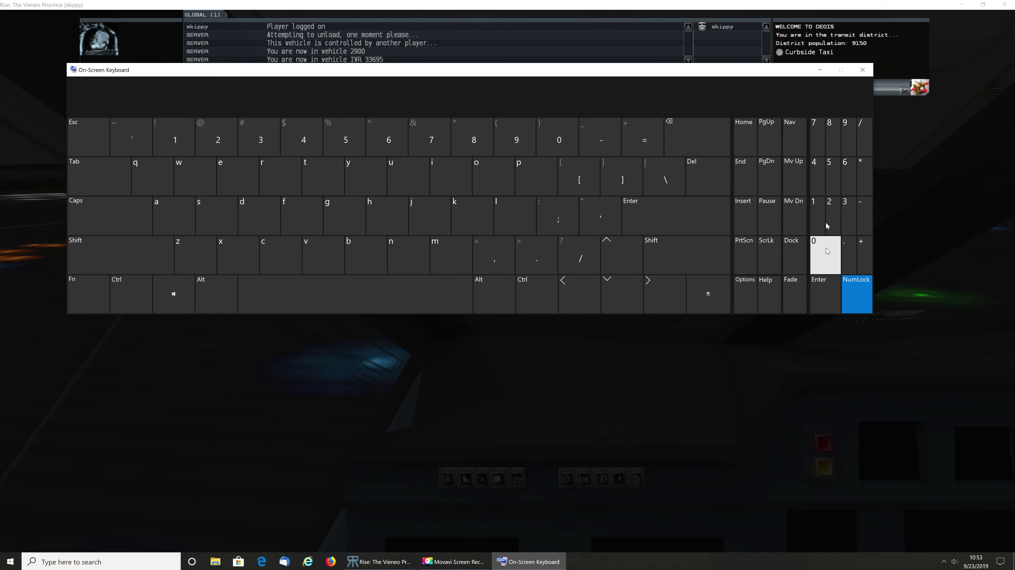
{"action": "left_click", "coordinate": [827, 288]}
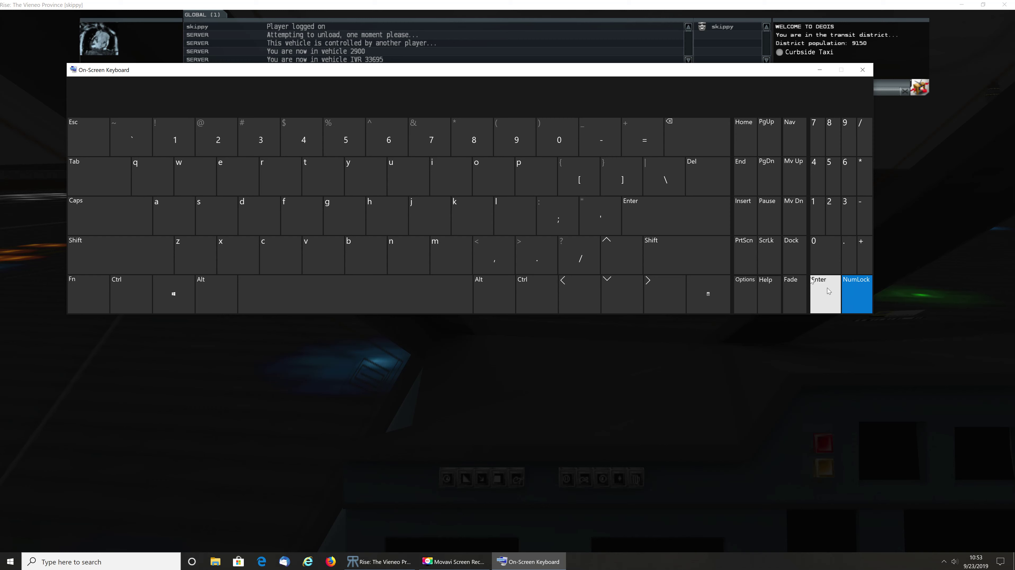
{"action": "left_click", "coordinate": [862, 71]}
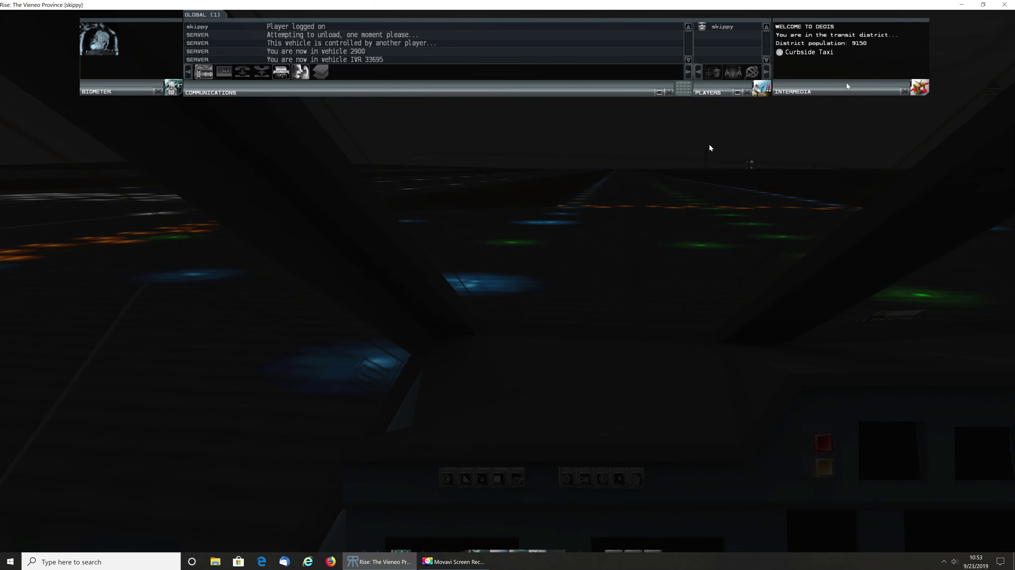